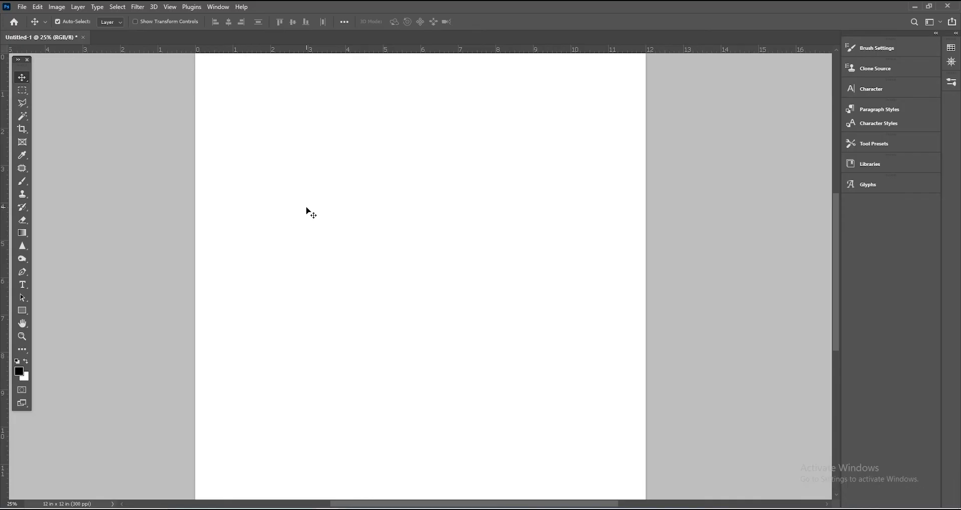
# Draw a rectangle about 3.37 in wide and 3.09 in high near the canvas's left side with the Rectangle Tool.
pyautogui.click(22, 311)
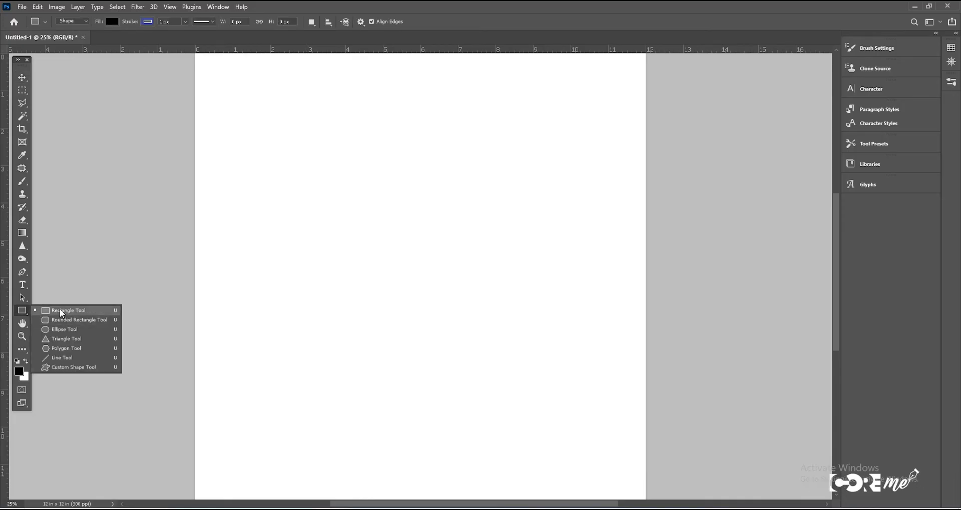
pyautogui.click(60, 311)
pyautogui.moveTo(246, 233); pyautogui.dragTo(371, 348)
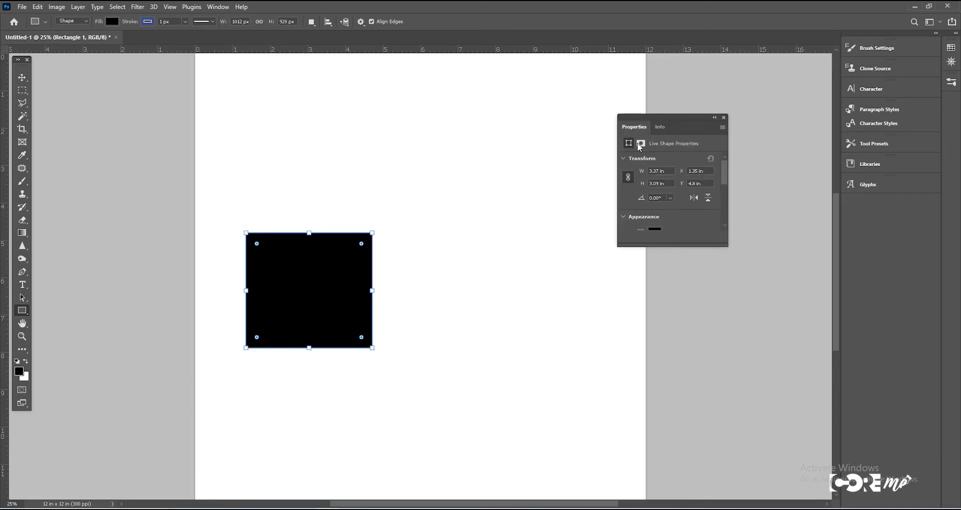
# Enlarge the shape properties view and set the rectangle's fill to the recently used yellow.
pyautogui.moveTo(684, 122); pyautogui.dragTo(545, 143)
pyautogui.moveTo(537, 267); pyautogui.dragTo(543, 360)
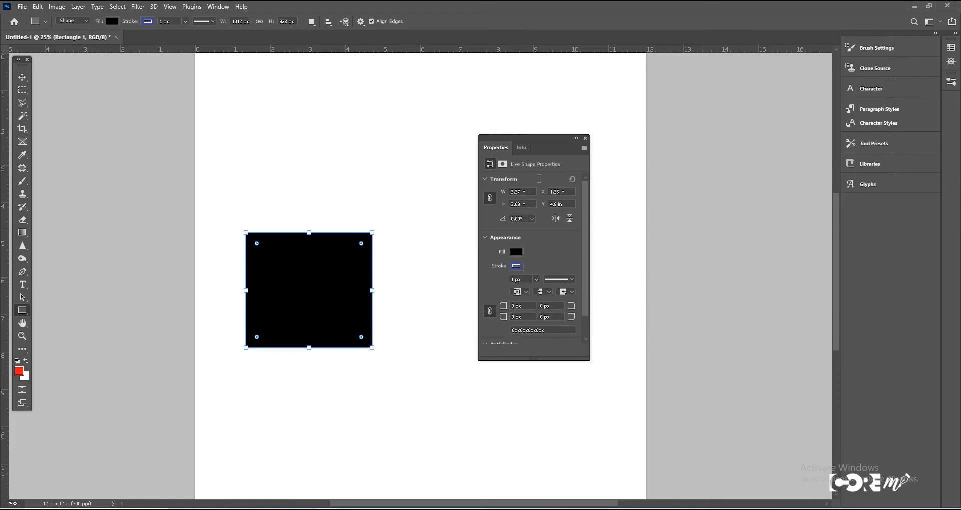
pyautogui.click(513, 252)
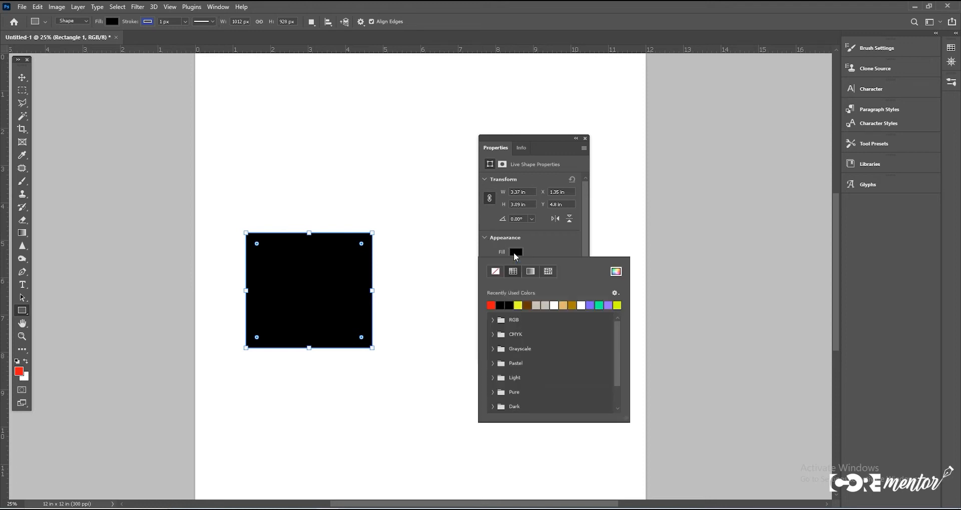
pyautogui.click(517, 305)
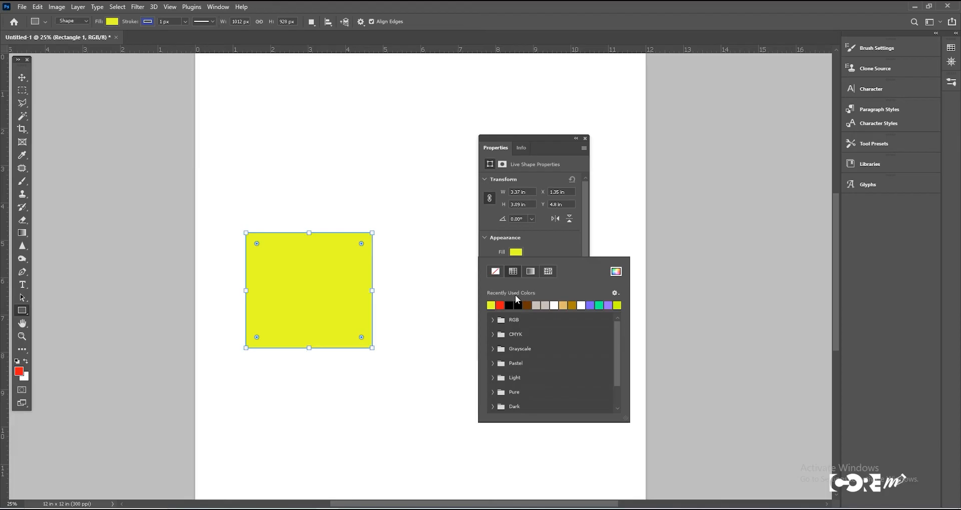
pyautogui.click(555, 239)
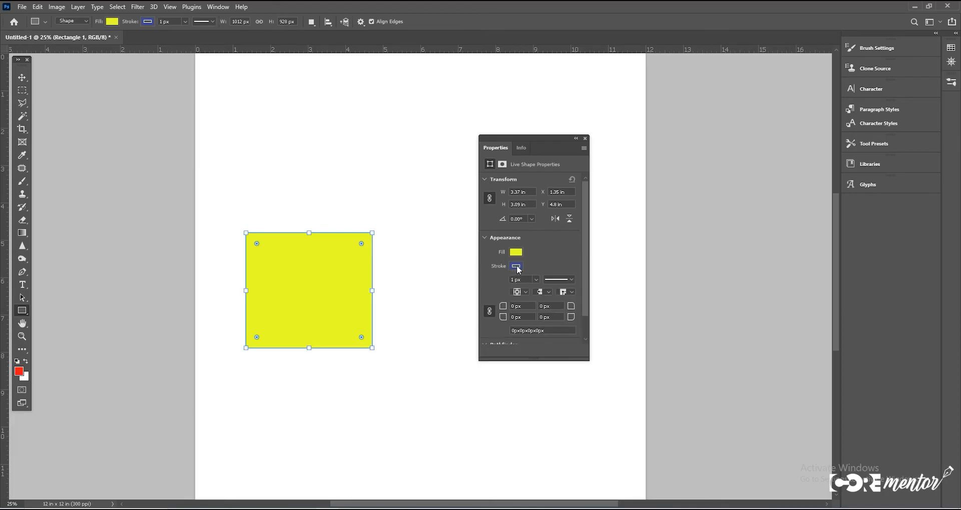
# Give the rectangle a dark gold stroke from the recently used colors and set its width to about 26.52 px.
pyautogui.click(517, 269)
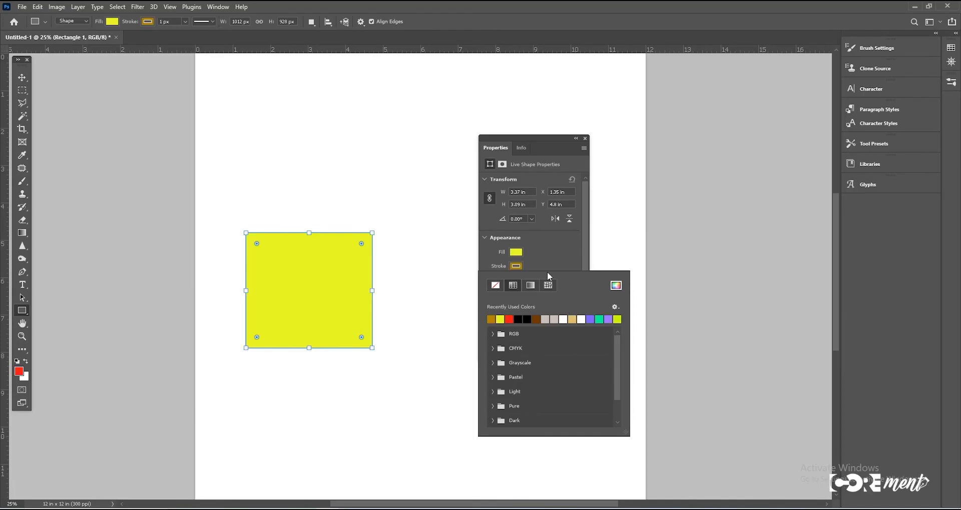
pyautogui.doubleClick(573, 319)
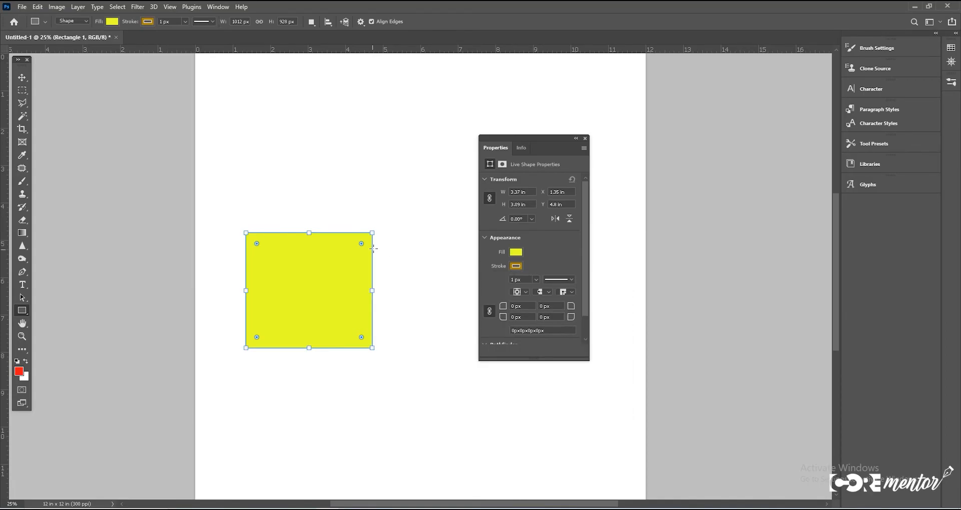
pyautogui.click(536, 280)
pyautogui.moveTo(539, 291); pyautogui.dragTo(542, 292)
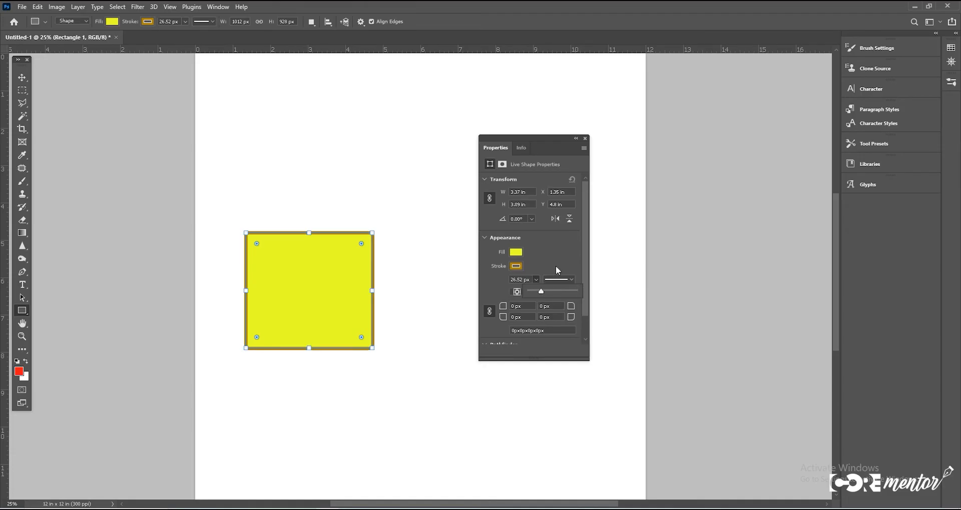
# Try the dashed and dotted stroke styles on the rectangle, ending with the solid line.
pyautogui.click(570, 280)
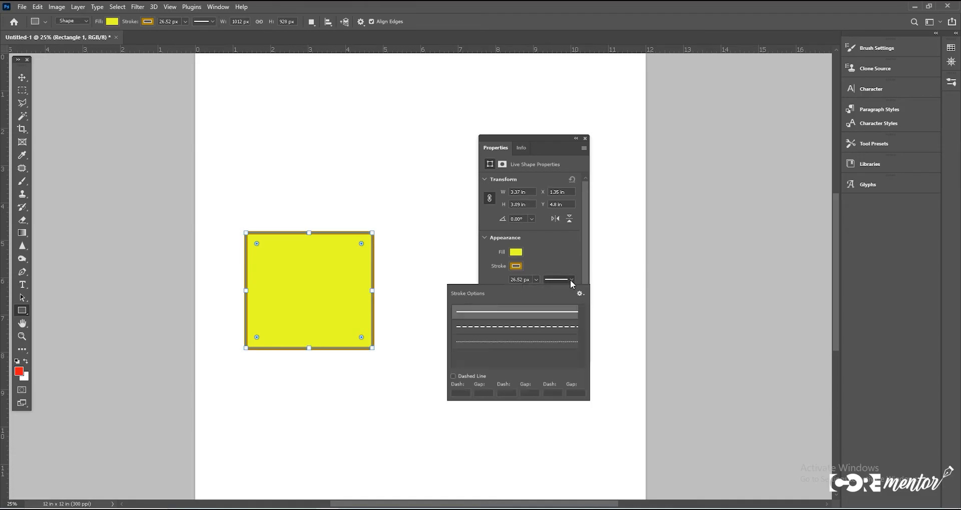
pyautogui.click(488, 328)
pyautogui.click(489, 342)
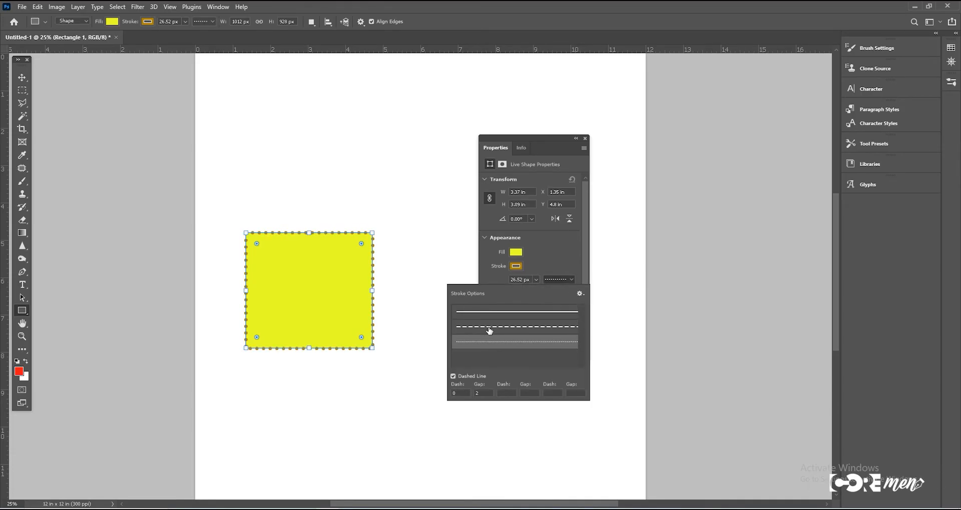
pyautogui.click(490, 328)
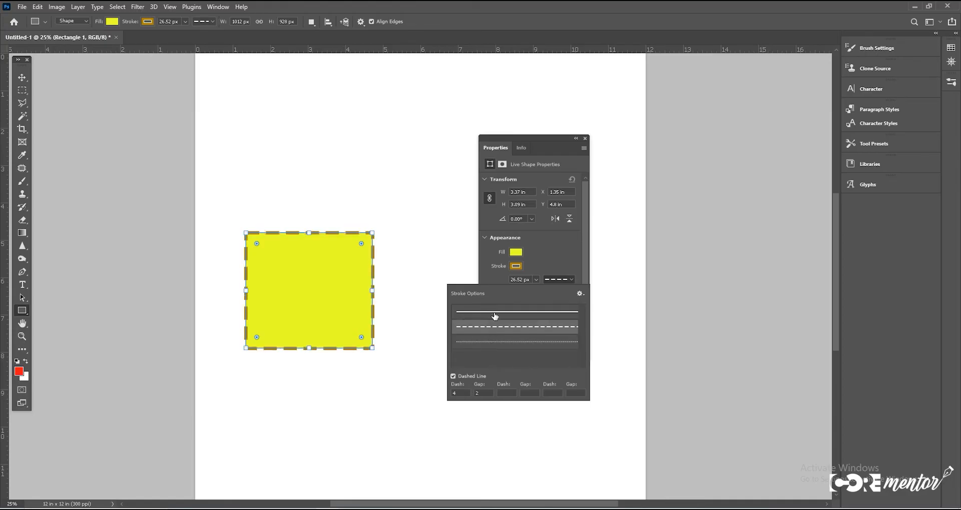
pyautogui.click(499, 315)
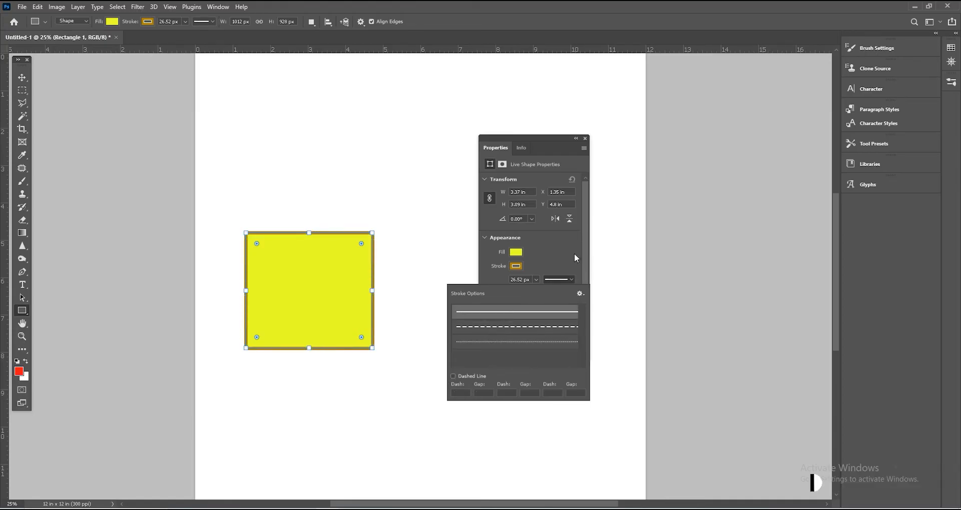
pyautogui.click(573, 278)
# Try aligning the rectangle's stroke inside, centered on and outside the path.
pyautogui.hotkey('ctrl', '+')
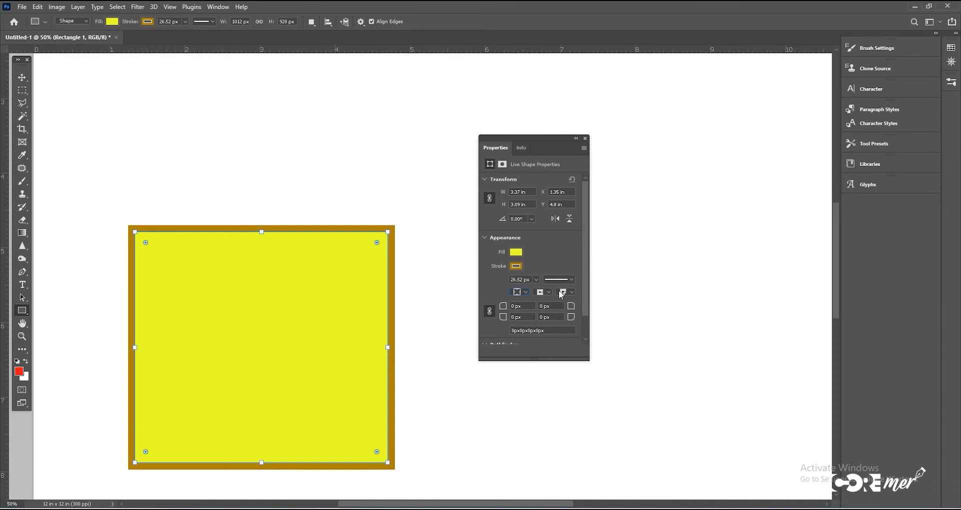
pyautogui.click(525, 292)
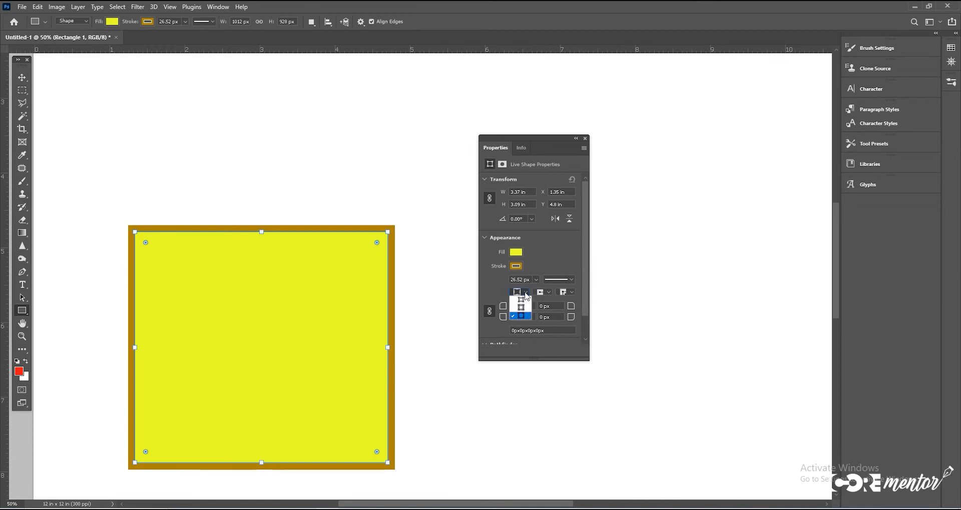
pyautogui.click(524, 300)
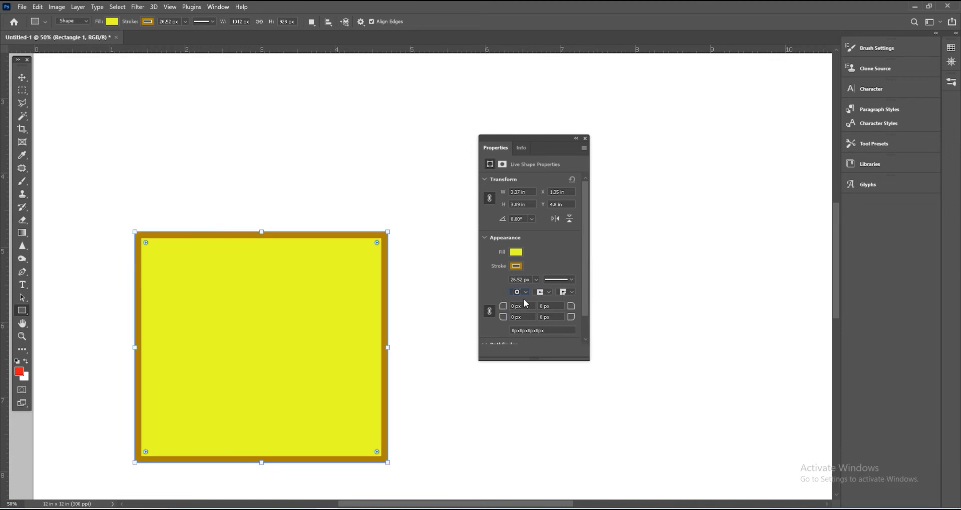
pyautogui.click(525, 293)
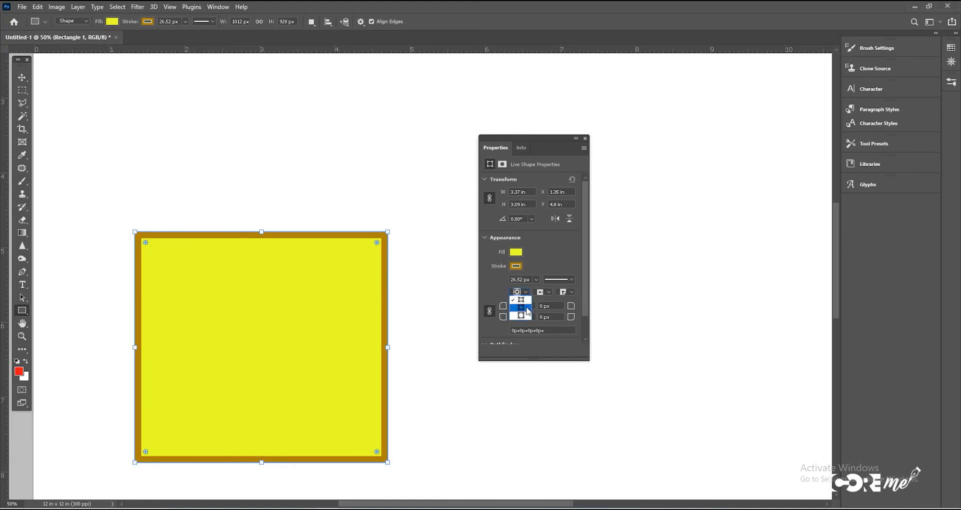
pyautogui.click(525, 308)
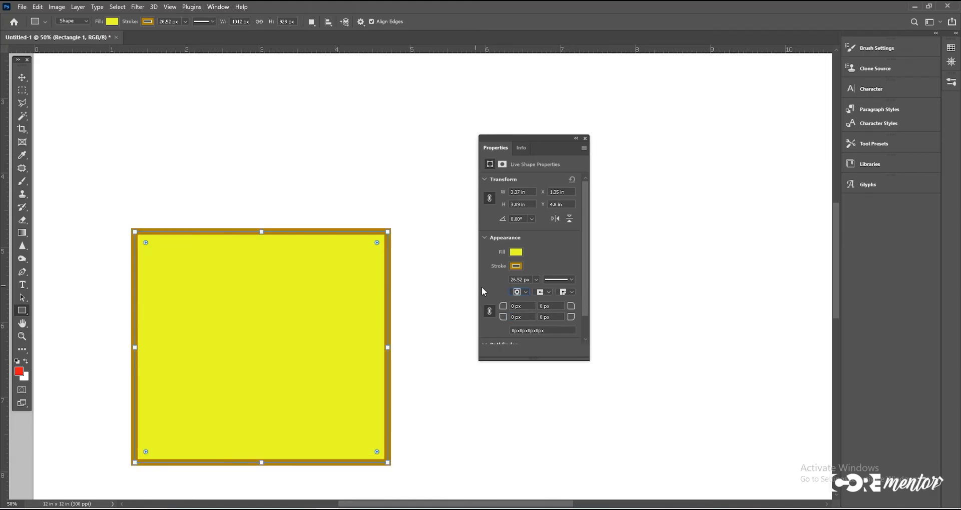
pyautogui.click(522, 315)
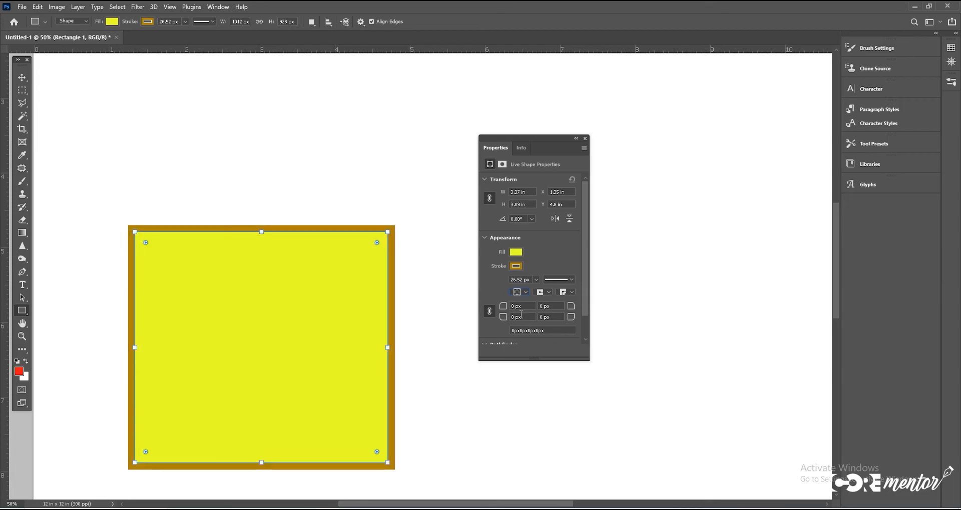
# Set the stroke's line caps to round and try the round and bevel corner joins.
pyautogui.click(540, 292)
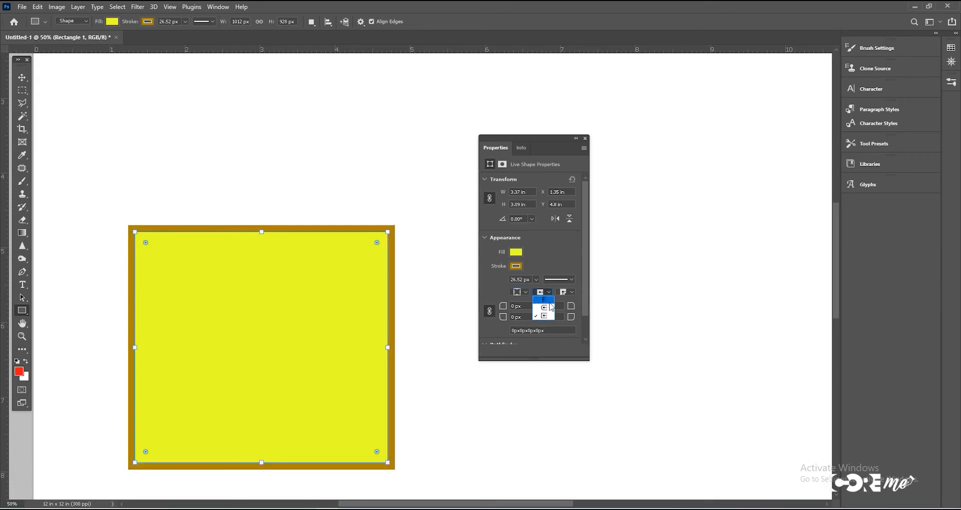
pyautogui.click(549, 311)
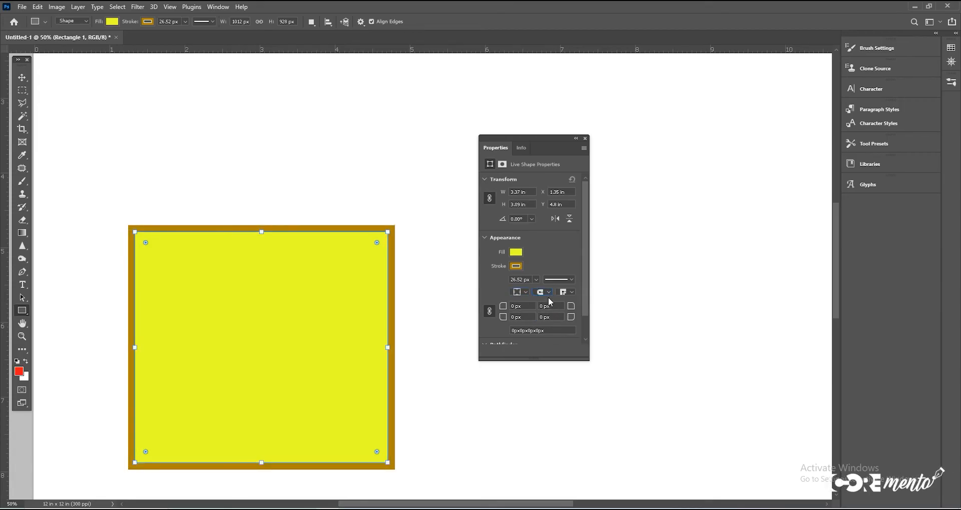
pyautogui.click(568, 293)
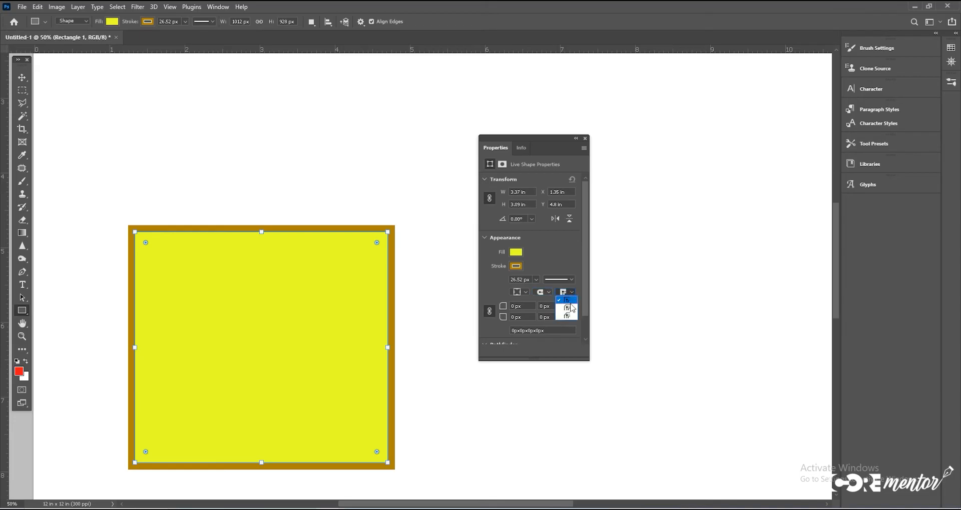
pyautogui.click(568, 309)
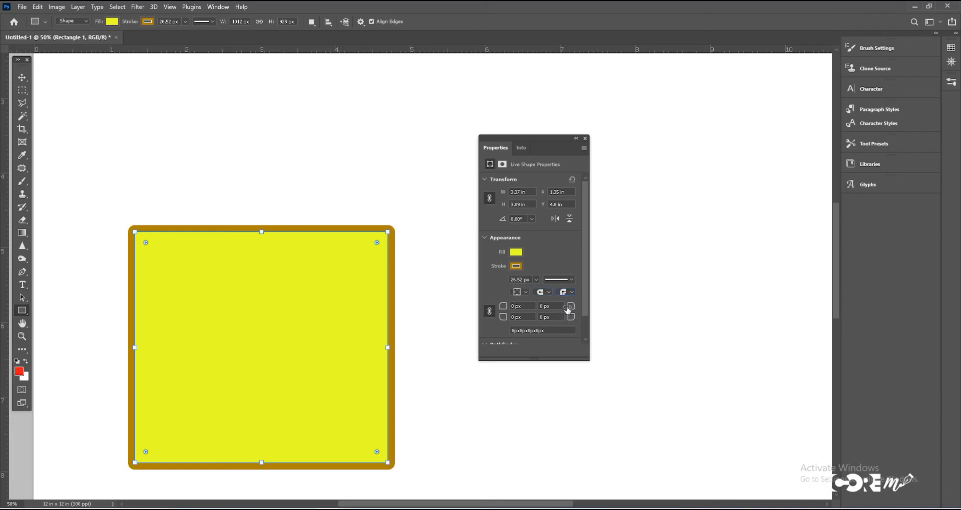
pyautogui.click(569, 293)
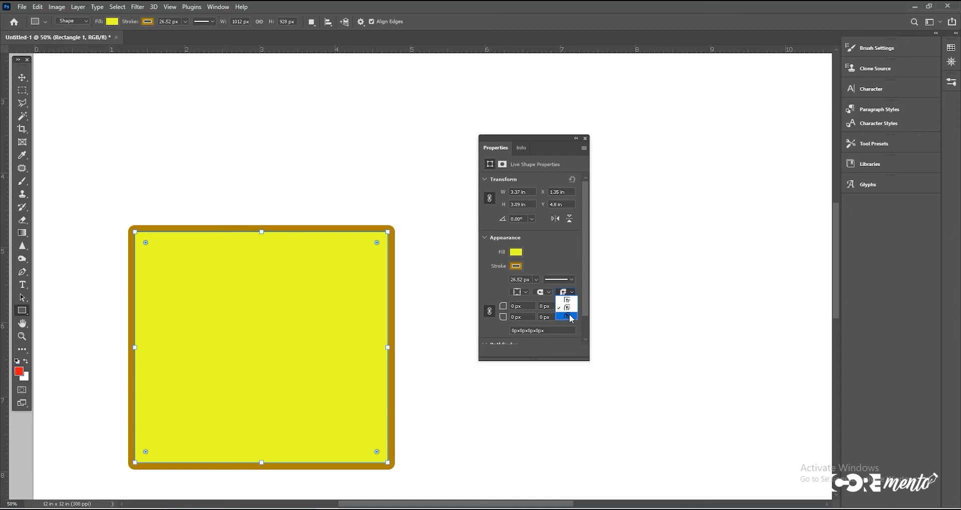
pyautogui.click(570, 317)
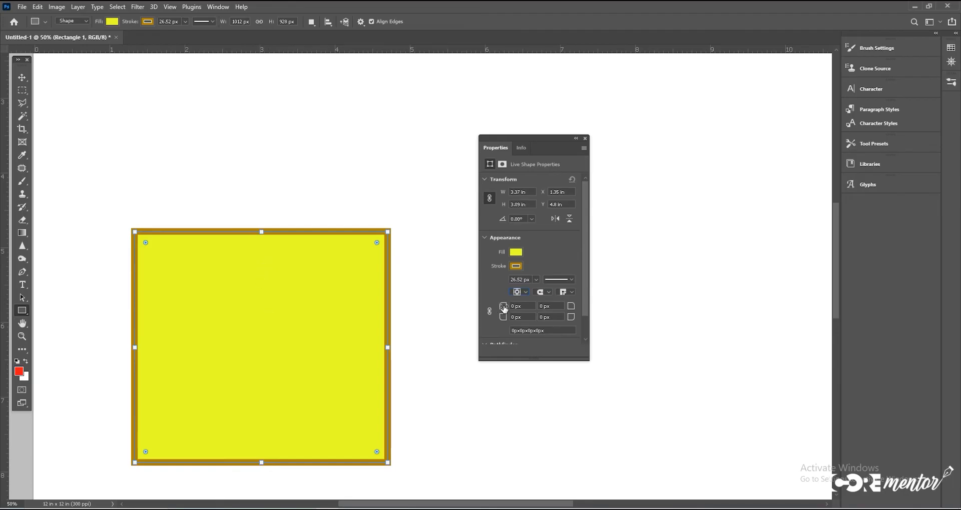
# Round the rectangle's corners individually: top-left 152 px, top-right 61 px and bottom-left 54 px.
pyautogui.moveTo(503, 309); pyautogui.dragTo(558, 354)
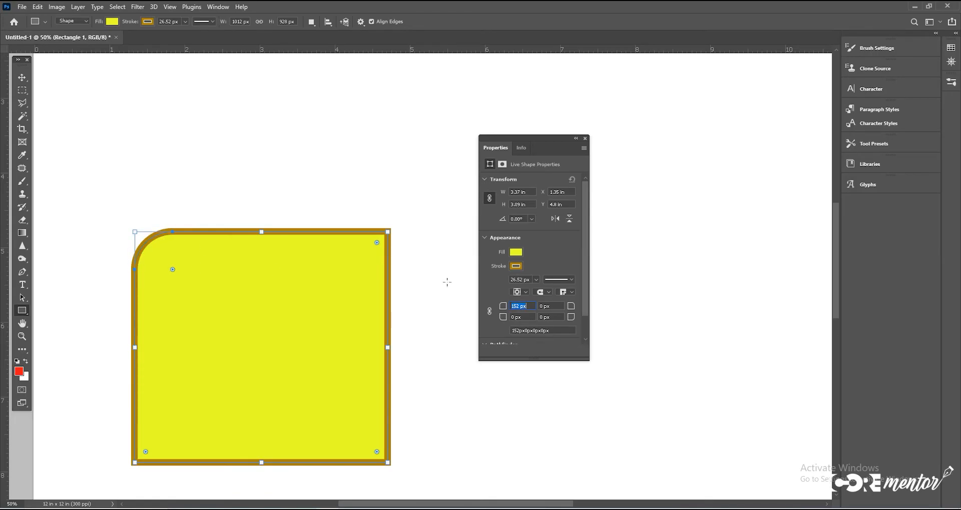
pyautogui.press('Tab')
pyautogui.moveTo(573, 306); pyautogui.dragTo(604, 277)
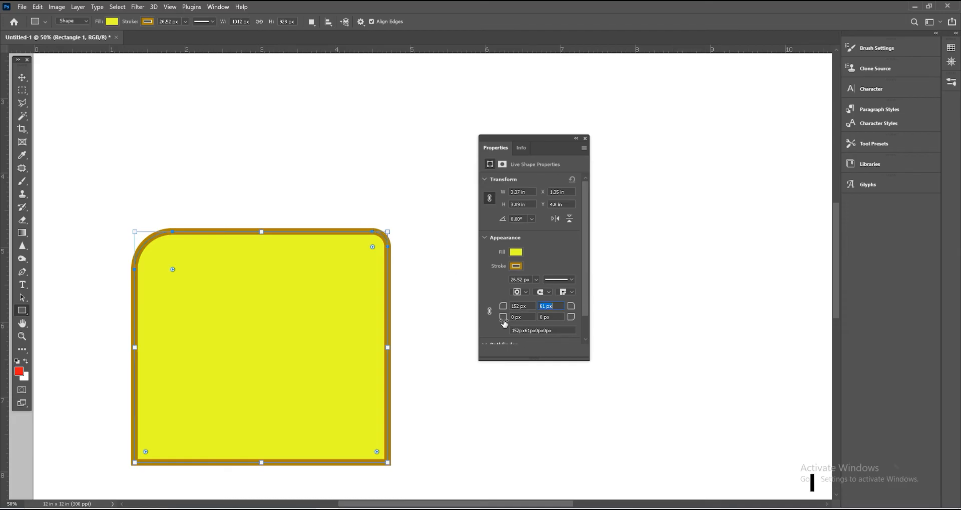
pyautogui.moveTo(504, 320); pyautogui.dragTo(530, 303)
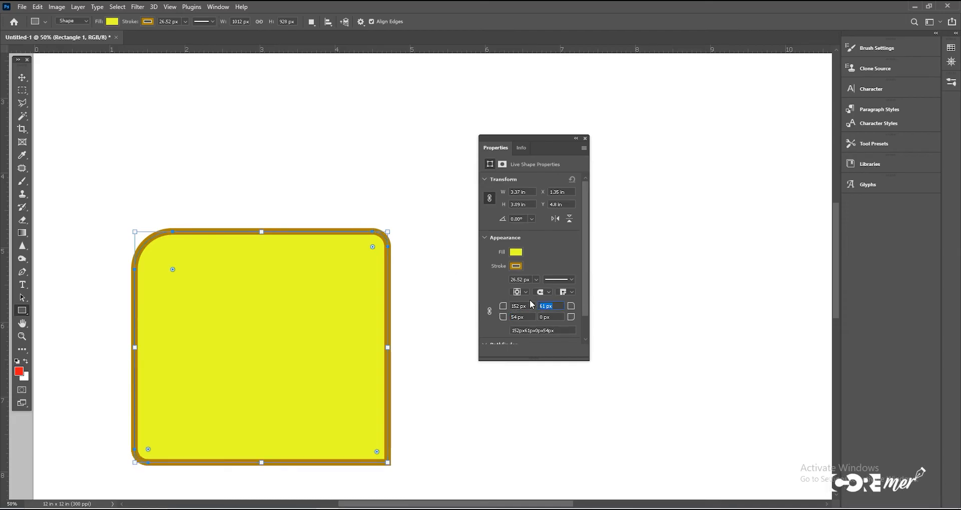
# Undo the individual corner radius changes on the rectangle.
pyautogui.hotkey('ctrl', 'z')
pyautogui.hotkey('ctrl', 'z')
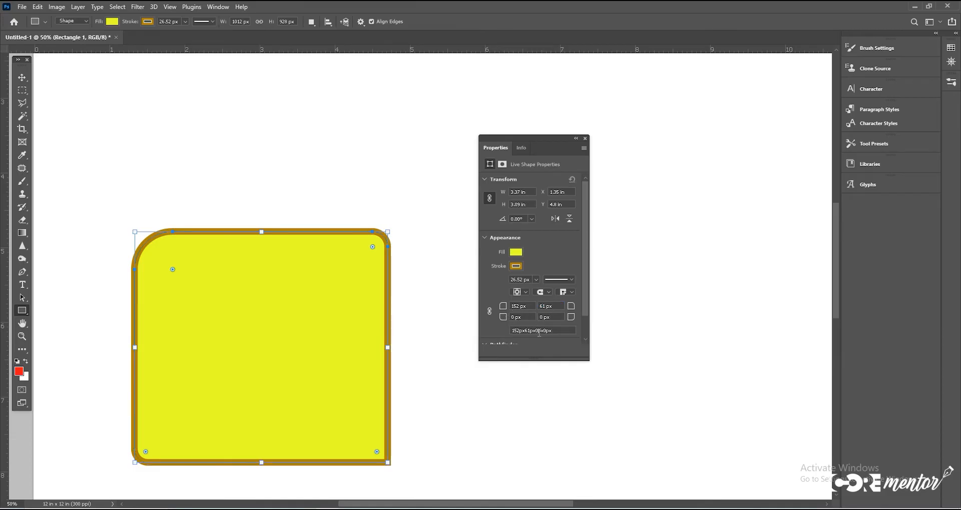
pyautogui.hotkey('ctrl', 'z')
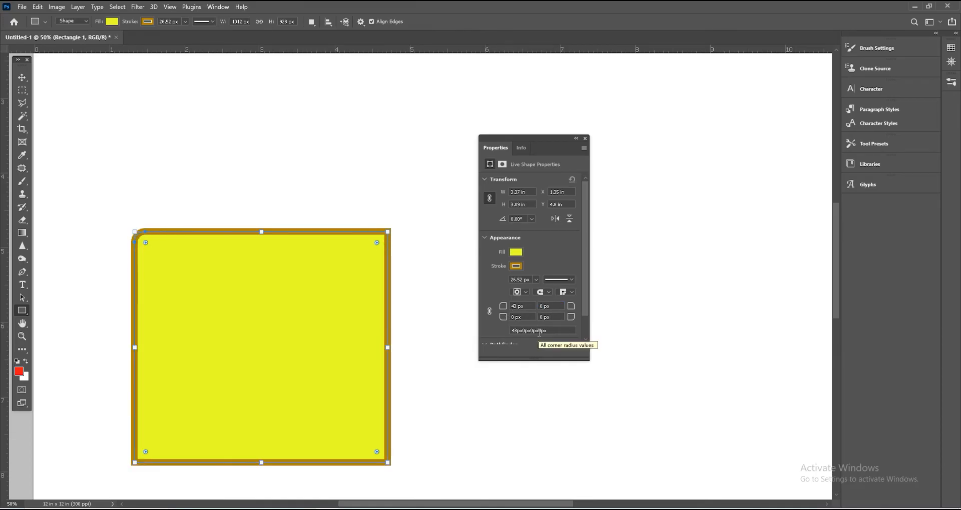
pyautogui.hotkey('ctrl', 'z')
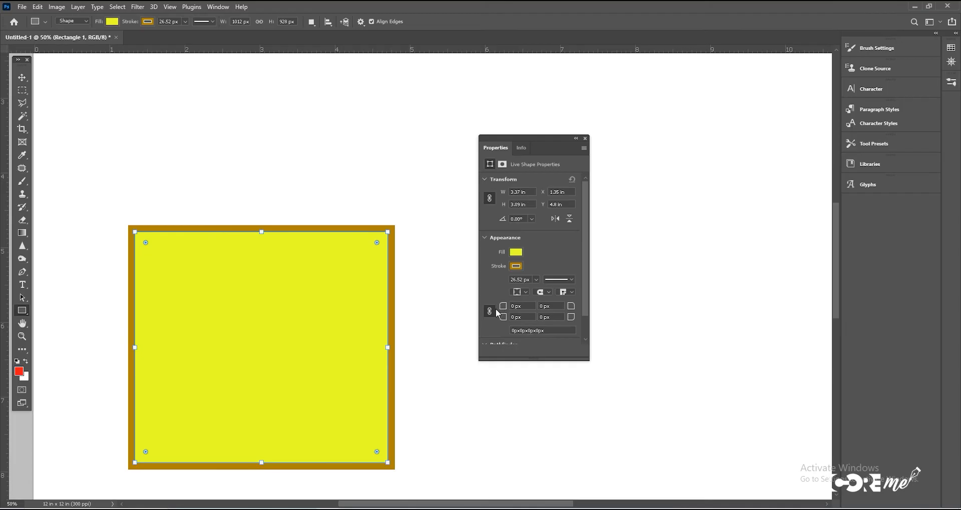
pyautogui.hotkey('ctrl', 'z')
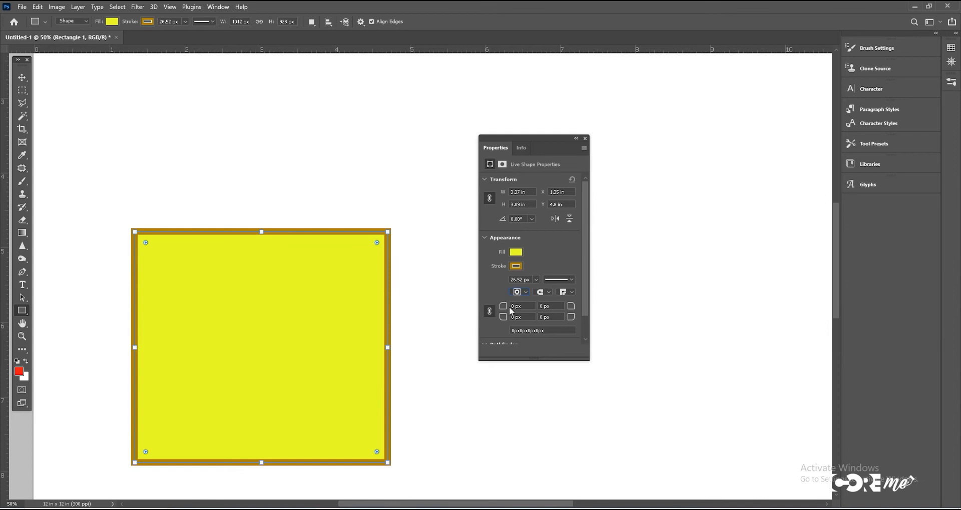
# Round all four corners of the rectangle together to 145 px using linked radii.
pyautogui.moveTo(502, 307); pyautogui.dragTo(519, 319)
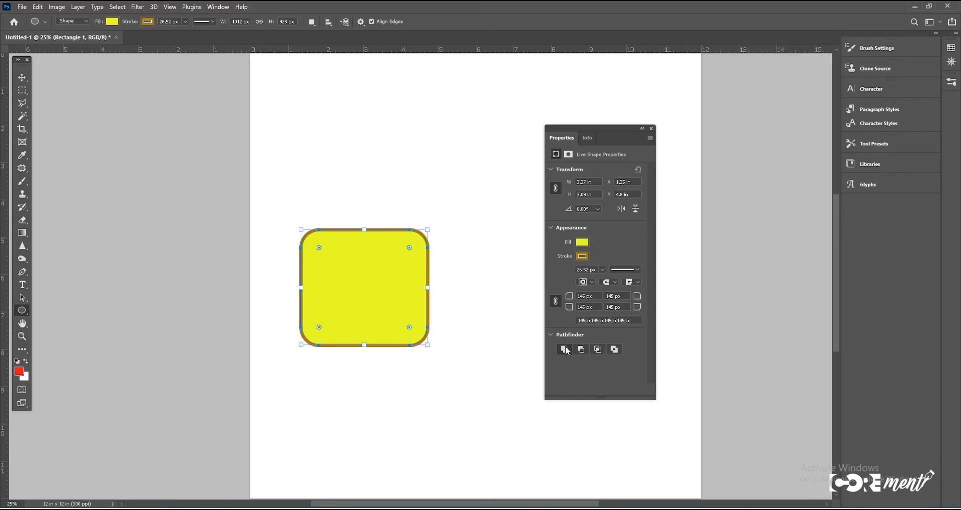
# Draw a circle about 3.13 in across over the rounded rectangle's lower-right corner and subtract it from the shape.
pyautogui.click(22, 311)
pyautogui.click(55, 334)
pyautogui.moveTo(383, 312); pyautogui.dragTo(505, 429)
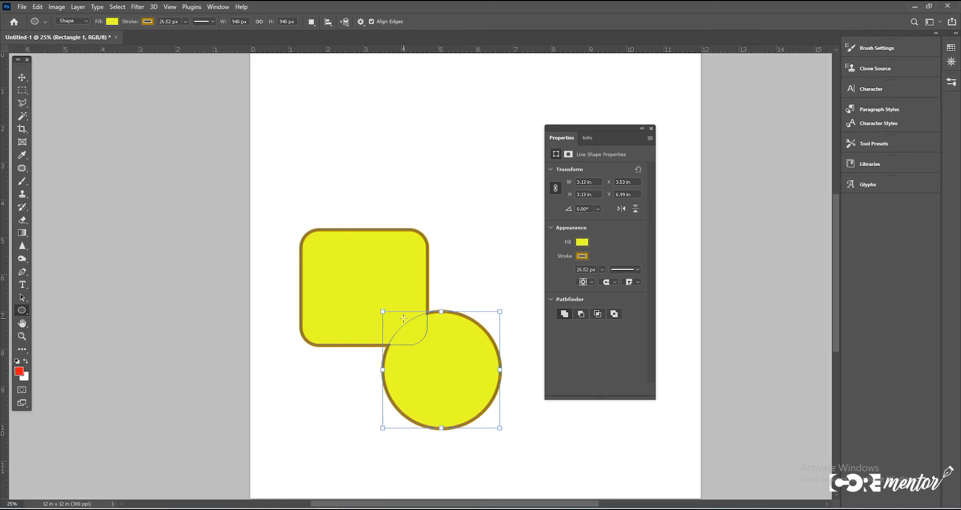
pyautogui.click(581, 314)
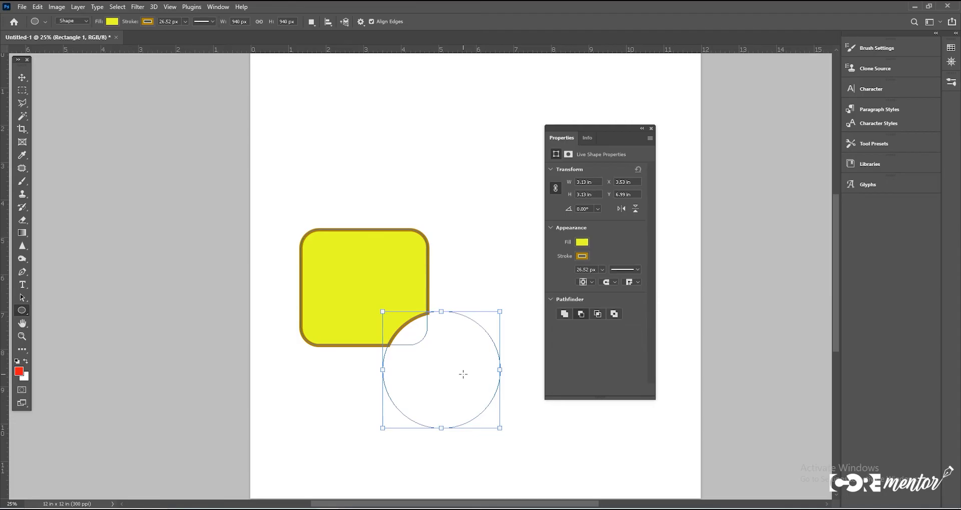
# Try intersecting the circle with the rounded rectangle, and exclude their overlapping area instead.
pyautogui.click(598, 315)
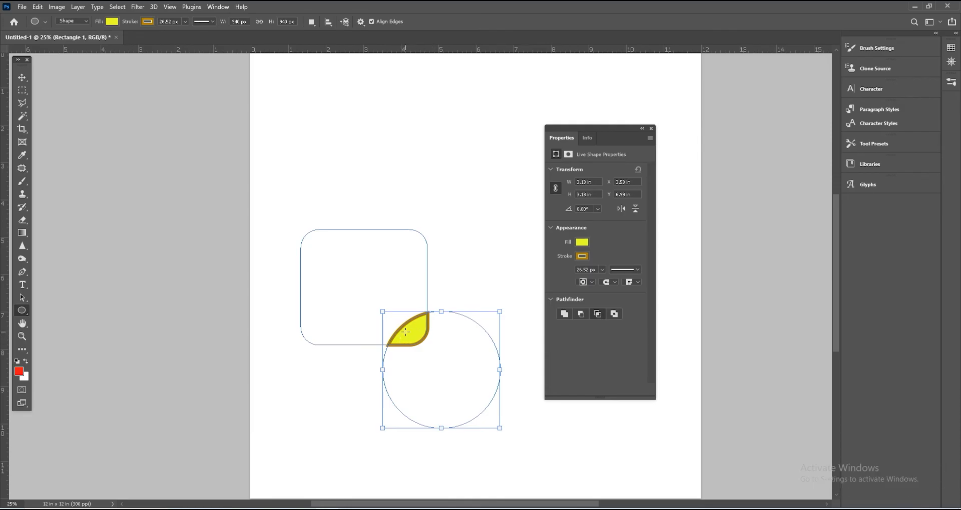
pyautogui.click(614, 314)
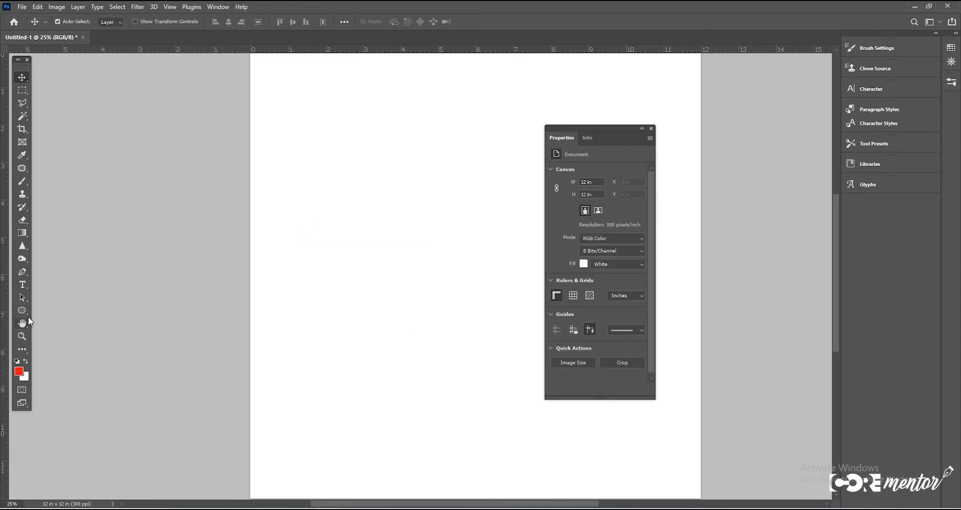
# Draw a rounded rectangle about 5.28 × 4.75 in near the middle of the canvas and fill it with yellow.
pyautogui.rightClick(26, 314)
pyautogui.click(61, 322)
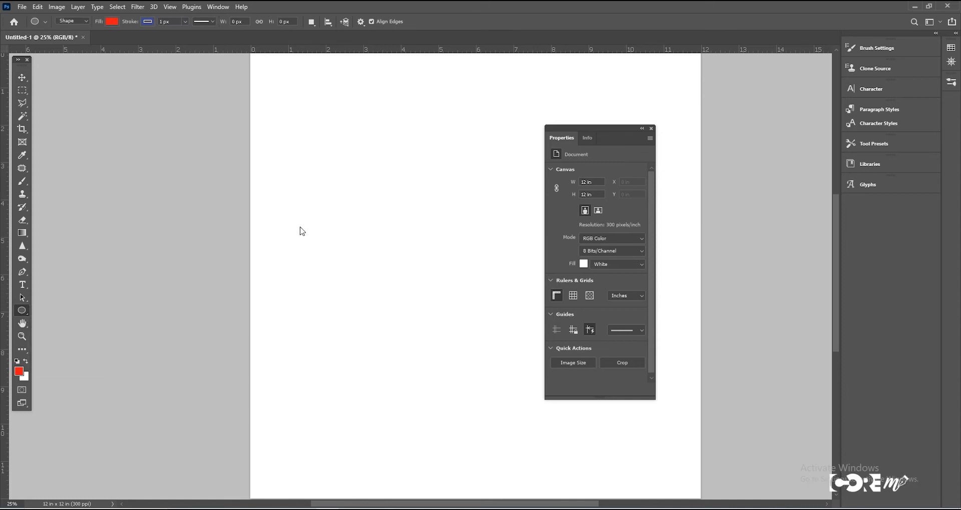
pyautogui.moveTo(298, 180); pyautogui.dragTo(496, 357)
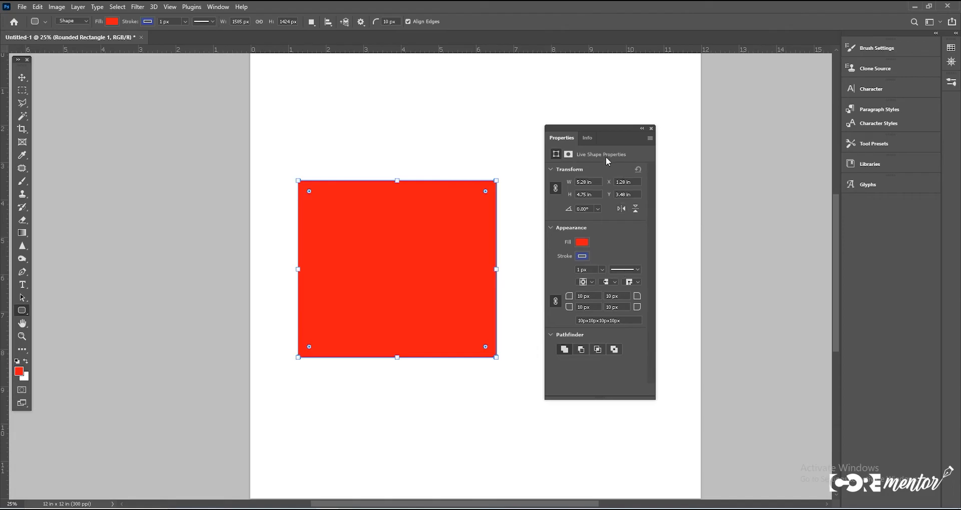
pyautogui.click(582, 244)
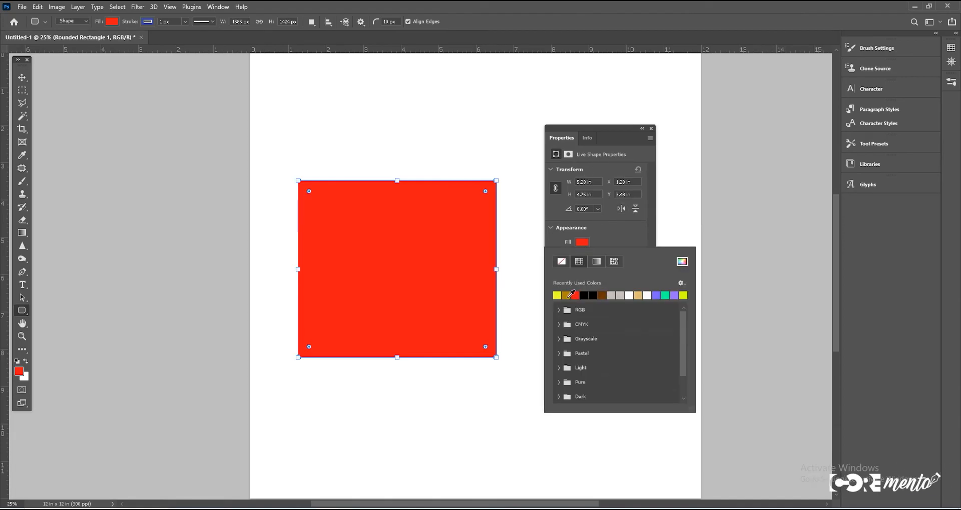
pyautogui.click(571, 295)
pyautogui.click(605, 240)
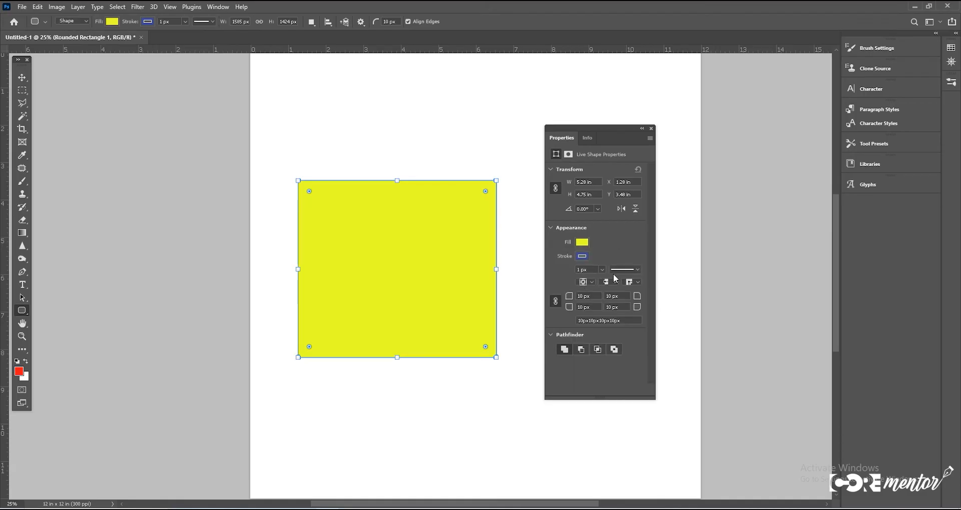
# Look through the stroke type options for the yellow rounded rectangle.
pyautogui.click(636, 270)
pyautogui.click(581, 317)
pyautogui.click(632, 255)
pyautogui.click(633, 269)
pyautogui.click(606, 303)
pyautogui.click(626, 256)
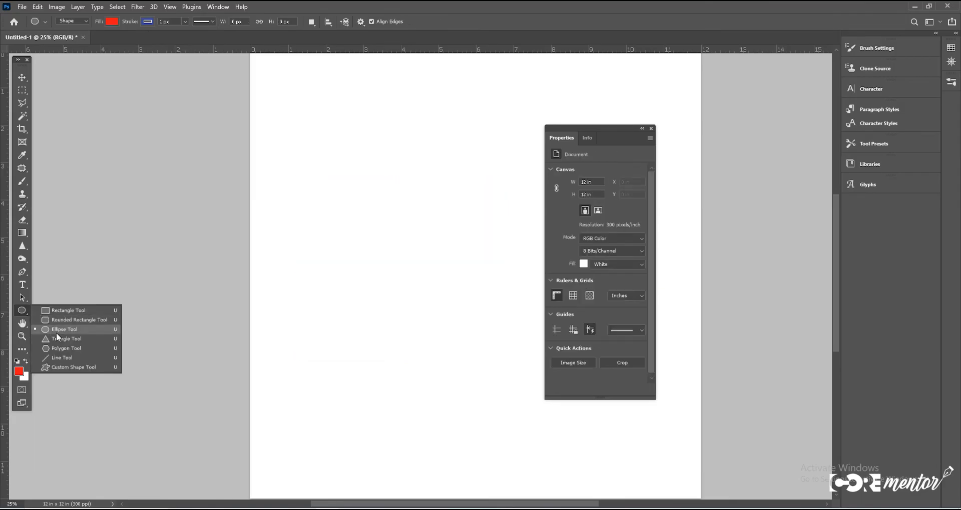
# Draw an ellipse about 3.95 × 3.76 in and a circle about 2.8 in across overlapping its lower edge.
pyautogui.click(56, 333)
pyautogui.moveTo(336, 206); pyautogui.dragTo(486, 346)
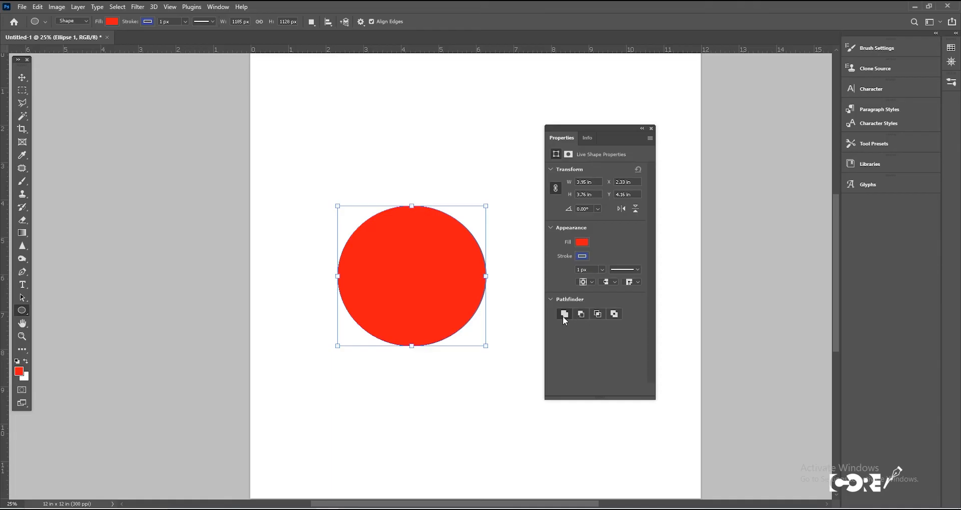
pyautogui.moveTo(386, 317); pyautogui.dragTo(493, 422)
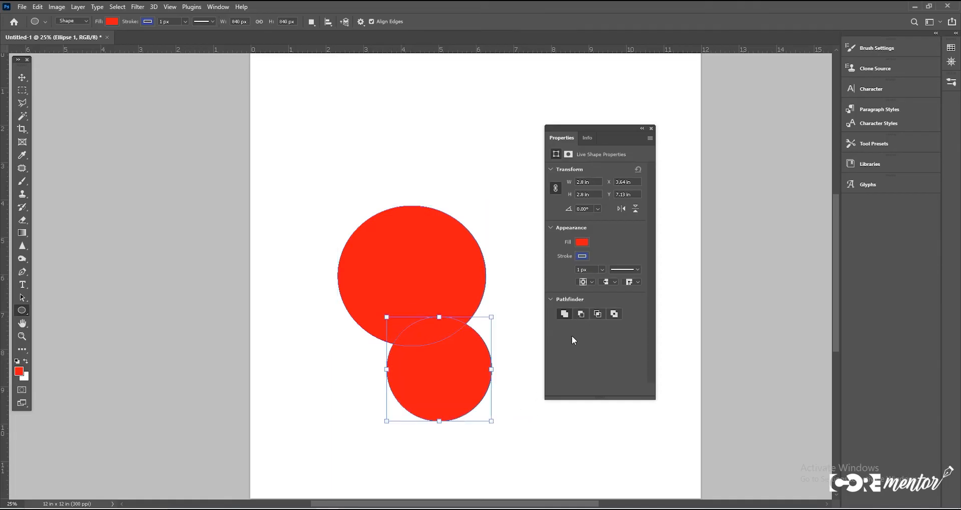
# Try the subtract, intersect and exclude-overlap pathfinder operations on the two overlapping ellipses.
pyautogui.click(581, 314)
pyautogui.click(596, 314)
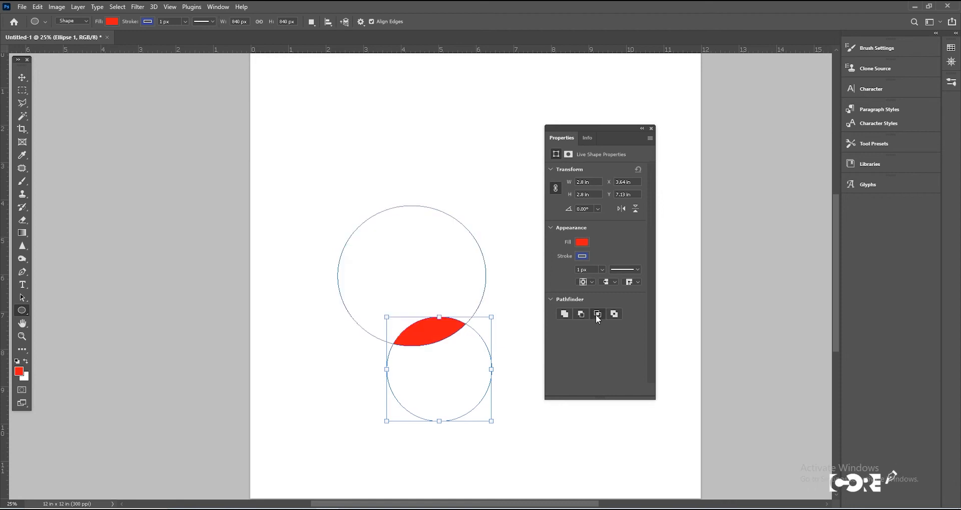
pyautogui.click(615, 315)
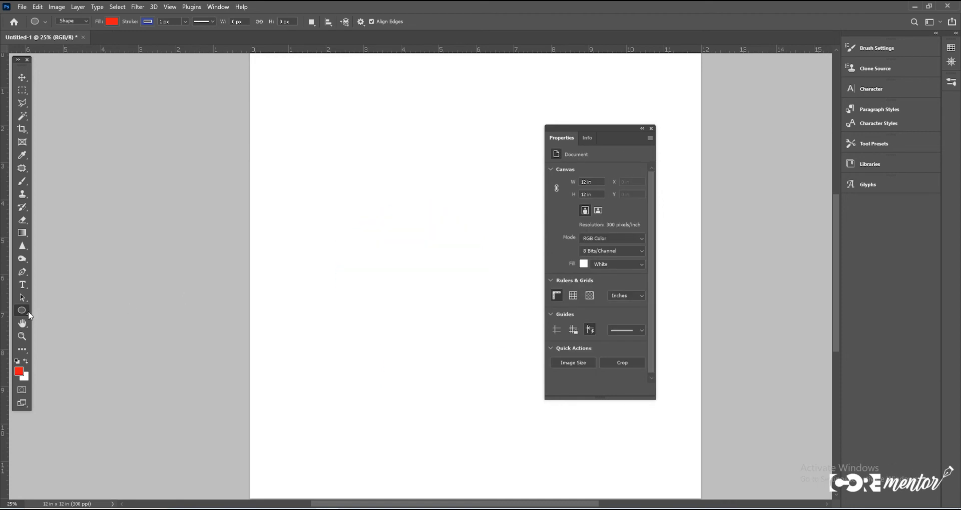
# Draw a triangle about 4.16 in wide and 3.93 in high on the empty canvas.
pyautogui.rightClick(29, 312)
pyautogui.click(55, 338)
pyautogui.moveTo(331, 204); pyautogui.dragTo(487, 350)
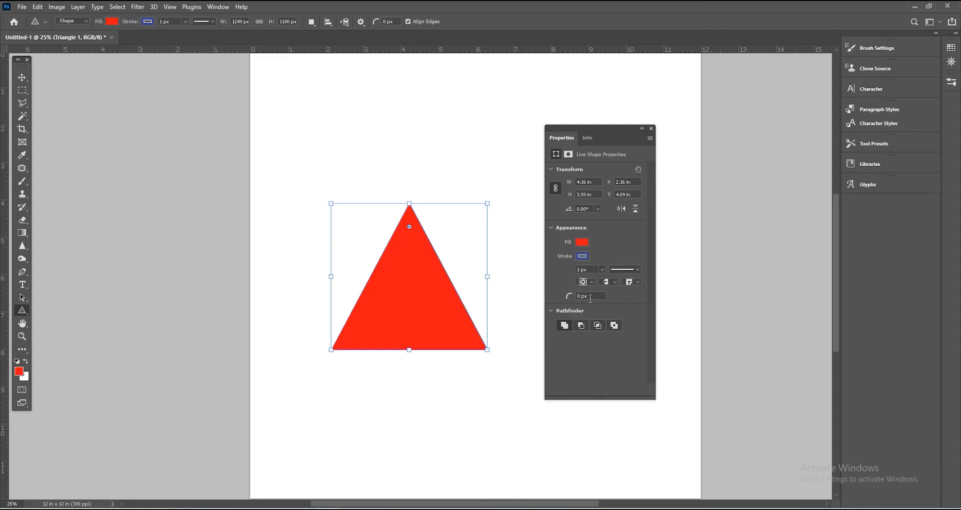
# Round the triangle's corners to 80 px and reduce the radius to 5 px.
pyautogui.click(569, 298)
pyautogui.moveTo(569, 298); pyautogui.dragTo(610, 329)
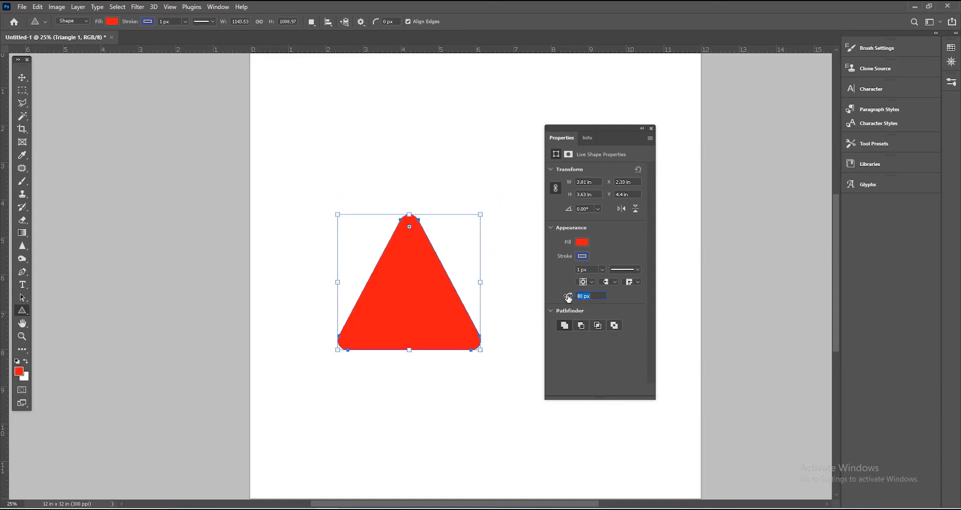
pyautogui.moveTo(568, 298); pyautogui.dragTo(558, 276)
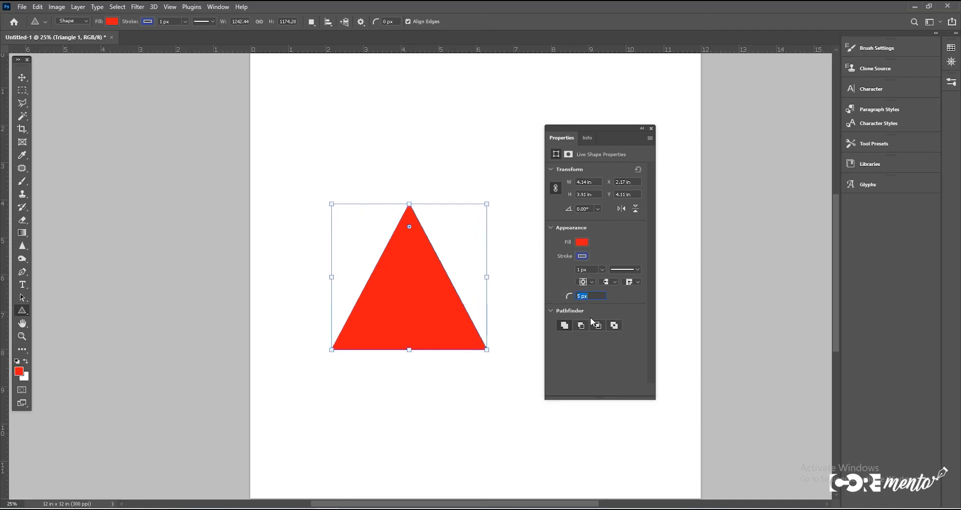
# Draw a five-sided polygon about 3.63 in wide near the middle of the empty canvas.
pyautogui.rightClick(22, 311)
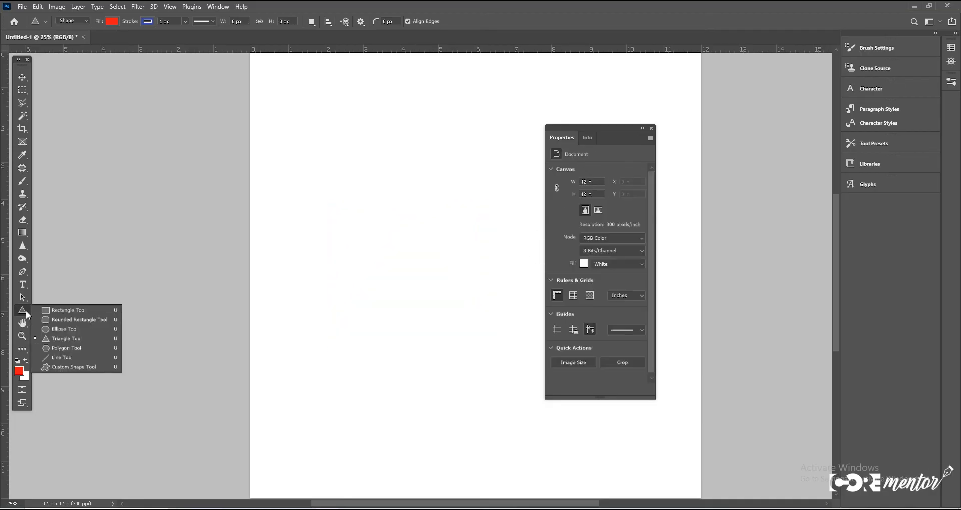
pyautogui.click(61, 350)
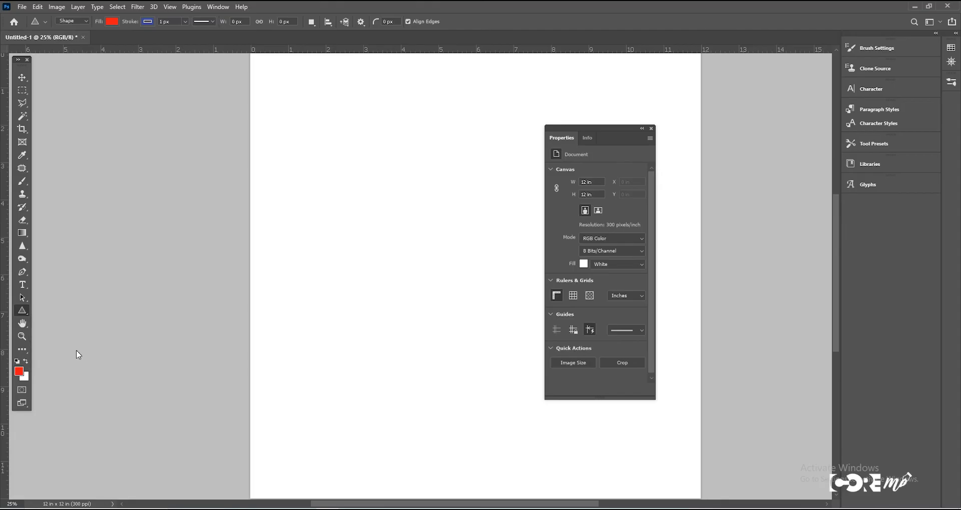
pyautogui.moveTo(357, 223); pyautogui.dragTo(491, 346)
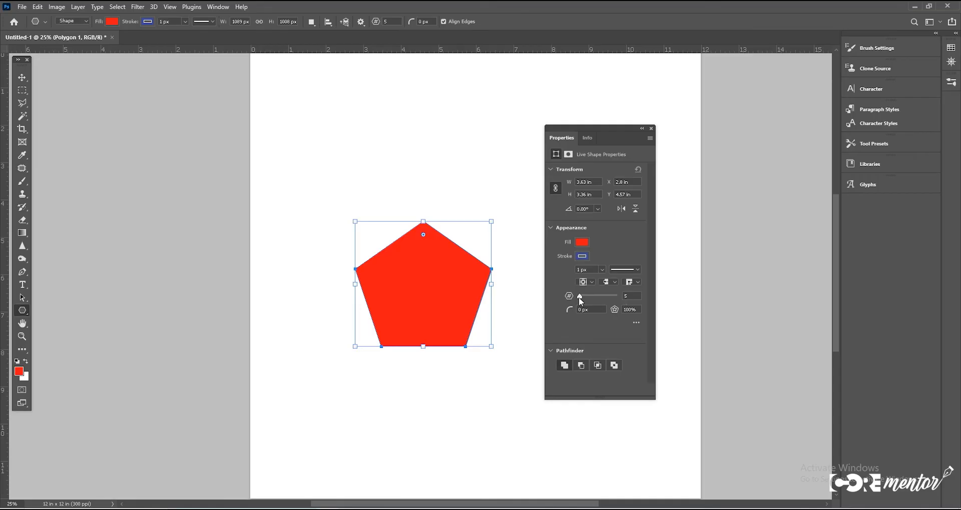
# Turn the polygon into a star with 7 sides, an 18 px corner radius and a 36% star ratio.
pyautogui.moveTo(580, 297); pyautogui.dragTo(580, 297)
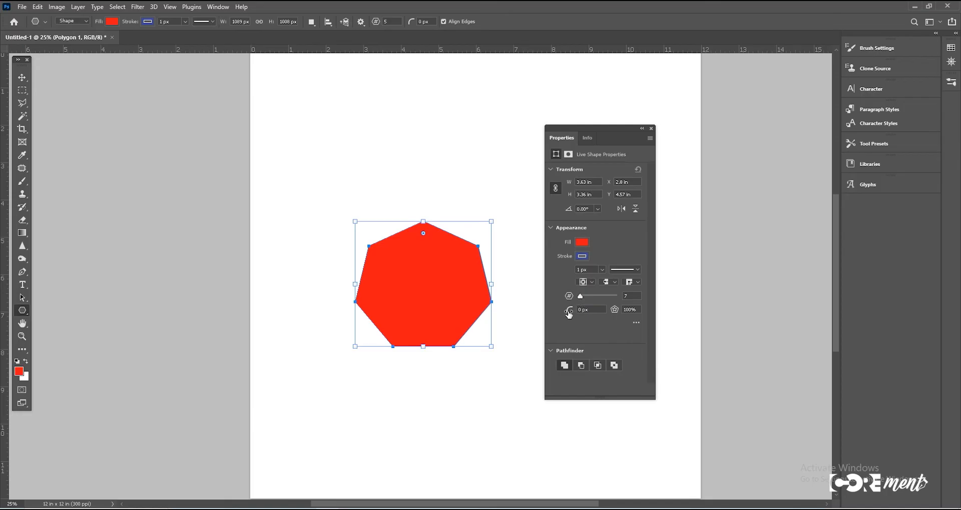
pyautogui.moveTo(569, 311); pyautogui.dragTo(577, 321)
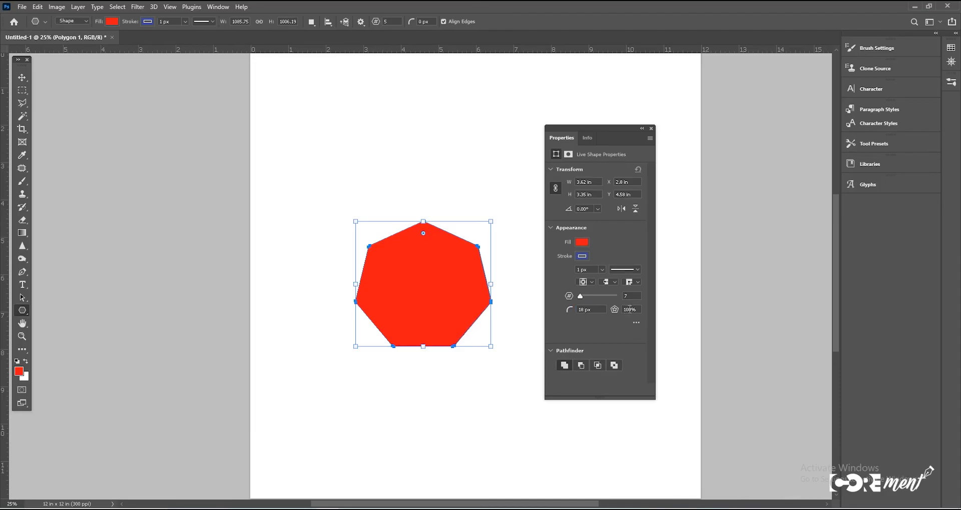
pyautogui.moveTo(617, 314); pyautogui.dragTo(589, 281)
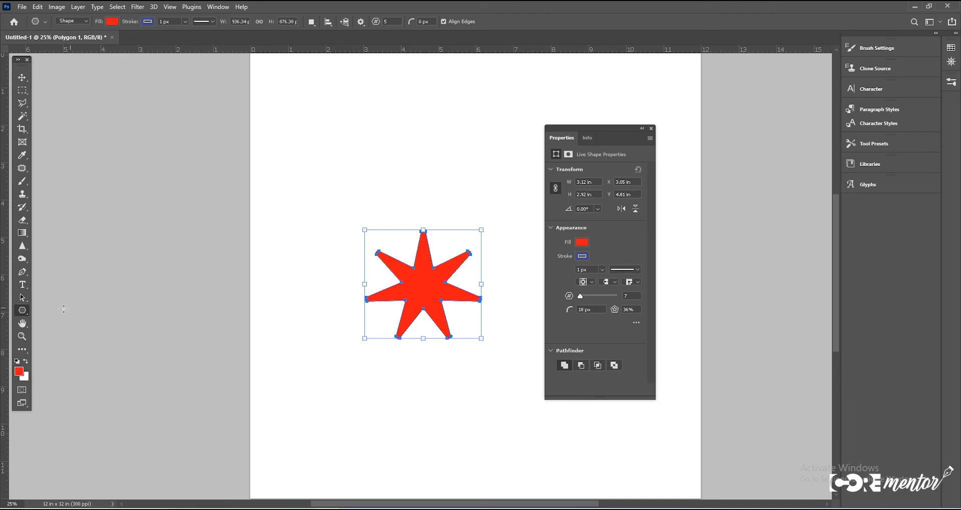
# Switch to the Line tool and undo the seven-pointed star.
pyautogui.rightClick(22, 310)
pyautogui.click(55, 358)
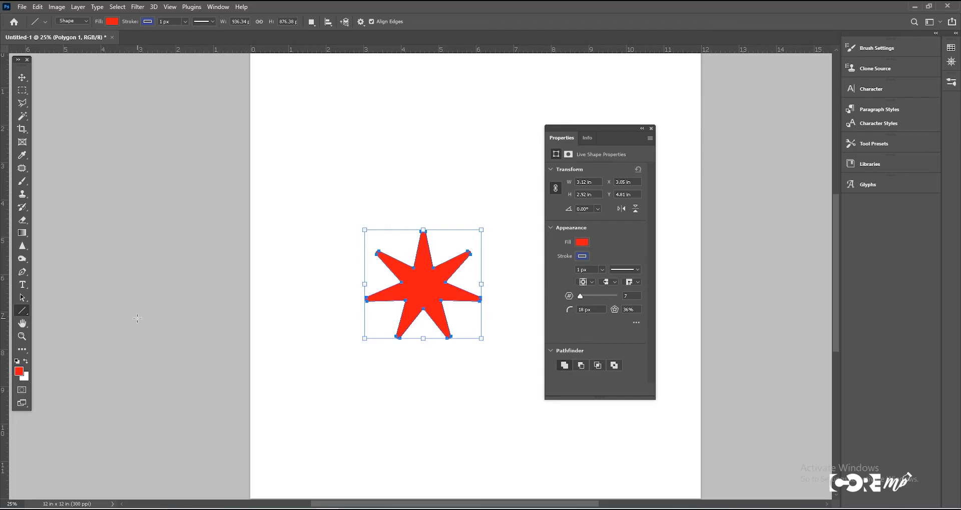
pyautogui.hotkey('ctrl', 'z')
pyautogui.hotkey('ctrl', 'z')
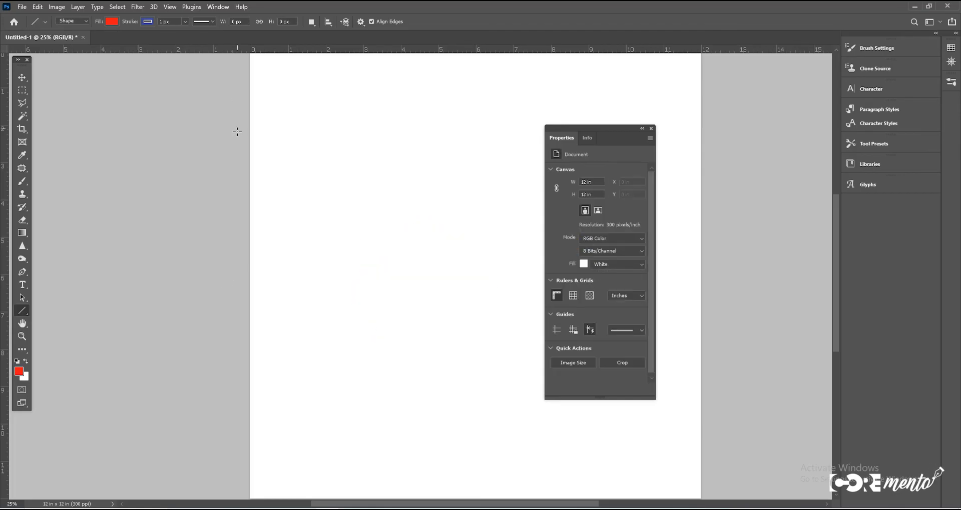
# Draw a horizontal line about 7.41 in long crossed by a vertical one about 6.97 in long, and set their stroke width to 42.89 px.
pyautogui.moveTo(291, 115); pyautogui.dragTo(568, 115)
pyautogui.moveTo(400, 92); pyautogui.dragTo(407, 353)
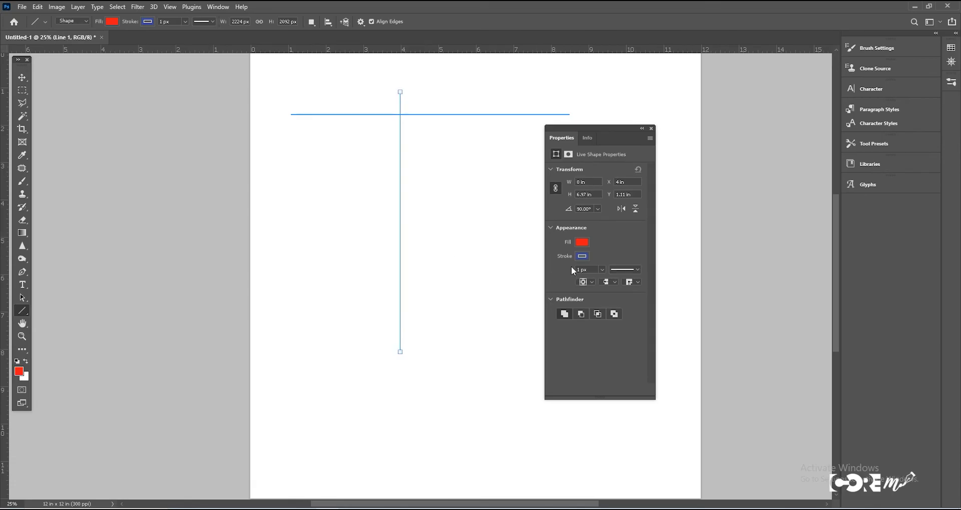
pyautogui.click(602, 270)
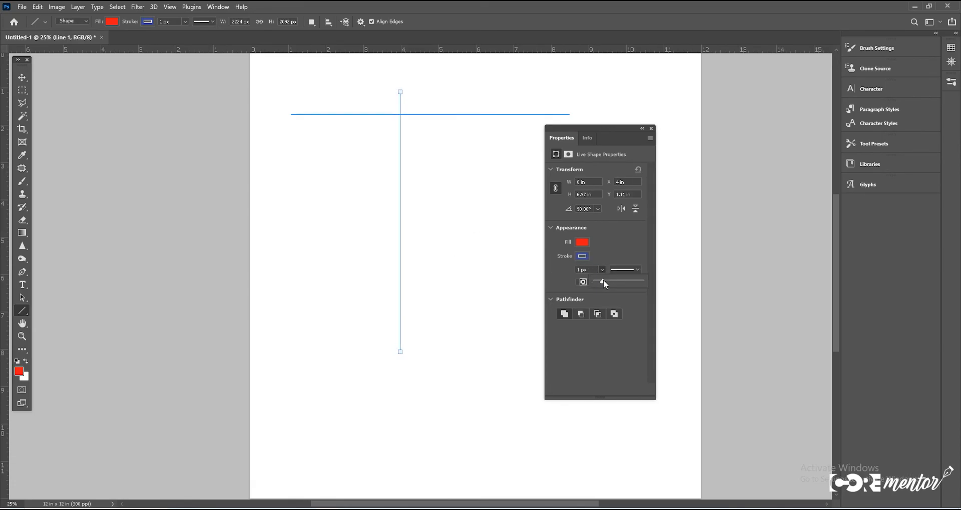
pyautogui.moveTo(604, 282); pyautogui.dragTo(608, 283)
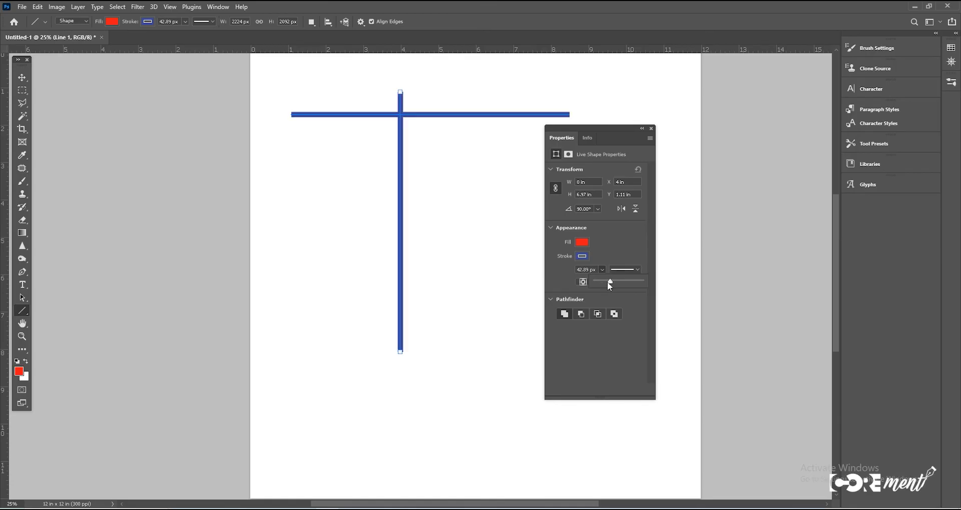
pyautogui.click(622, 295)
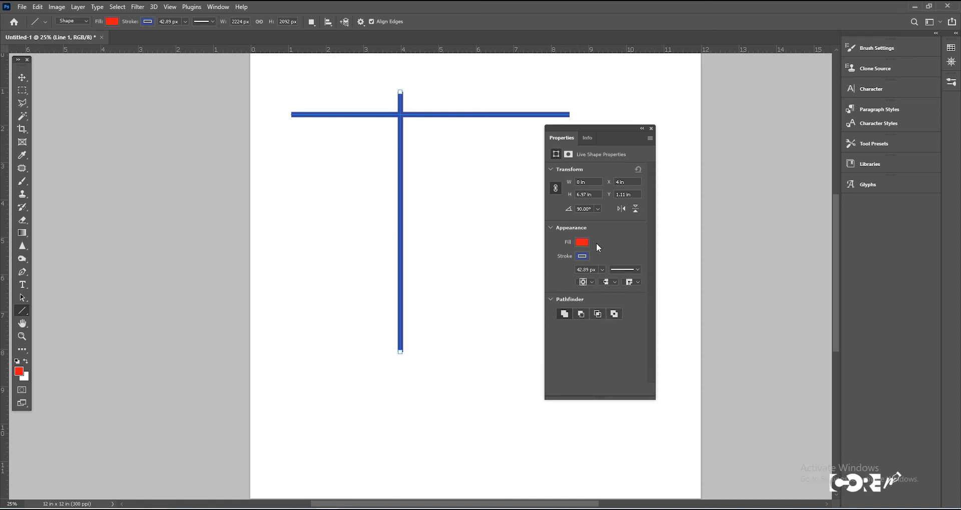
# Undo the stroke width change and both crossing lines.
pyautogui.hotkey('ctrl', 'z')
pyautogui.hotkey('ctrl', 'z')
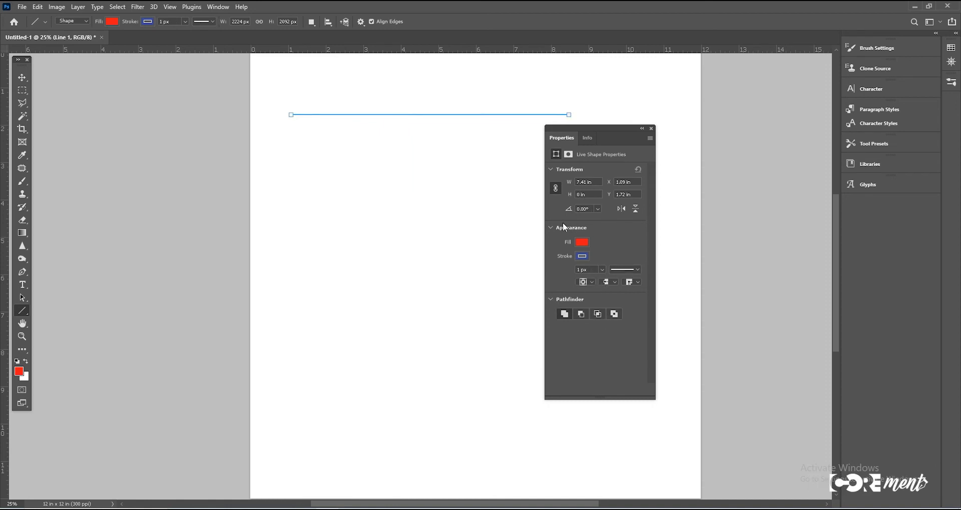
pyautogui.hotkey('ctrl', 'z')
pyautogui.hotkey('ctrl', 'z')
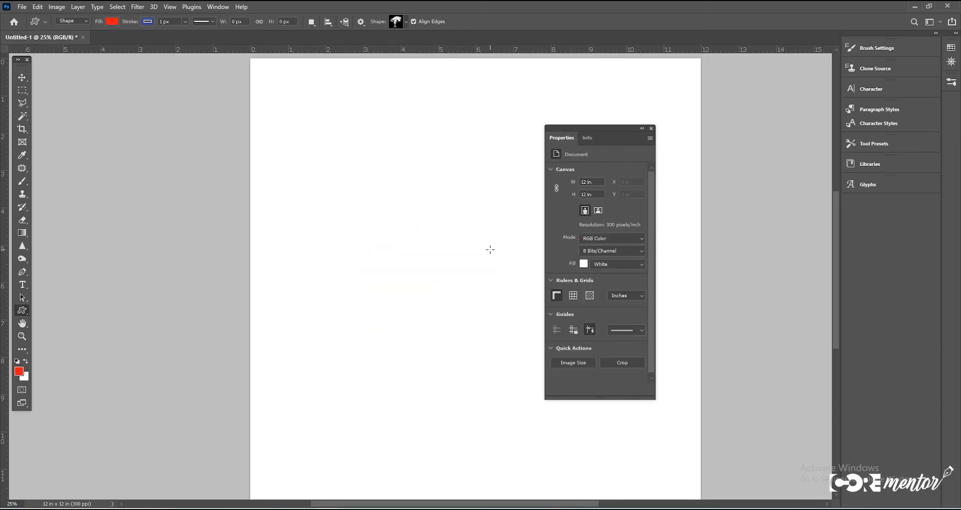
# Draw a square about 3.27 in on each side with the Rectangle tool.
pyautogui.rightClick(22, 310)
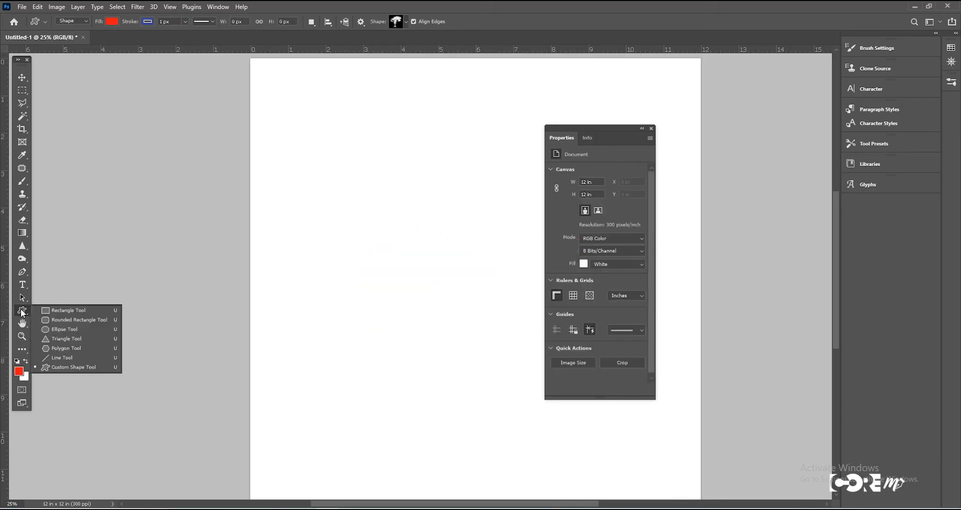
pyautogui.click(64, 311)
pyautogui.moveTo(325, 235); pyautogui.dragTo(447, 357)
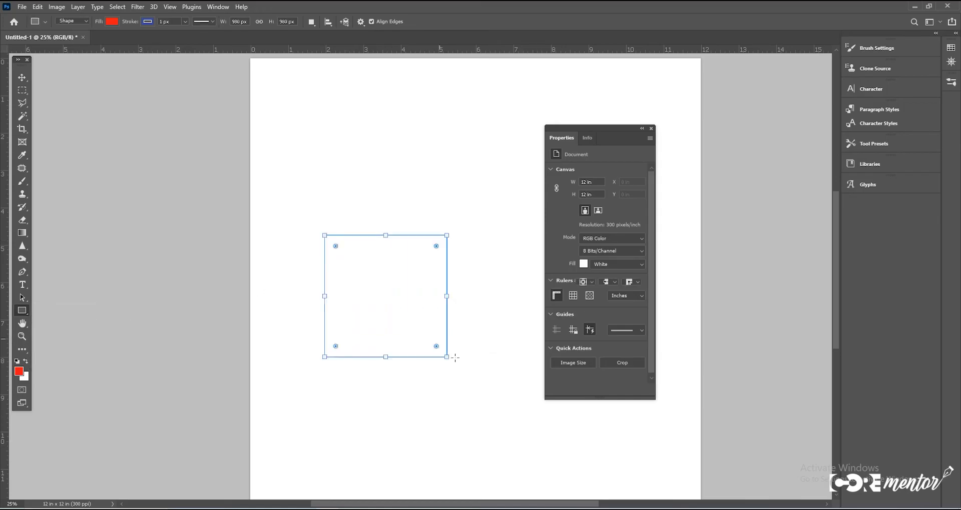
# Move the square with the Path Selection tool to about X 2.85 in, Y 4.59 in.
pyautogui.click(24, 298)
pyautogui.click(62, 299)
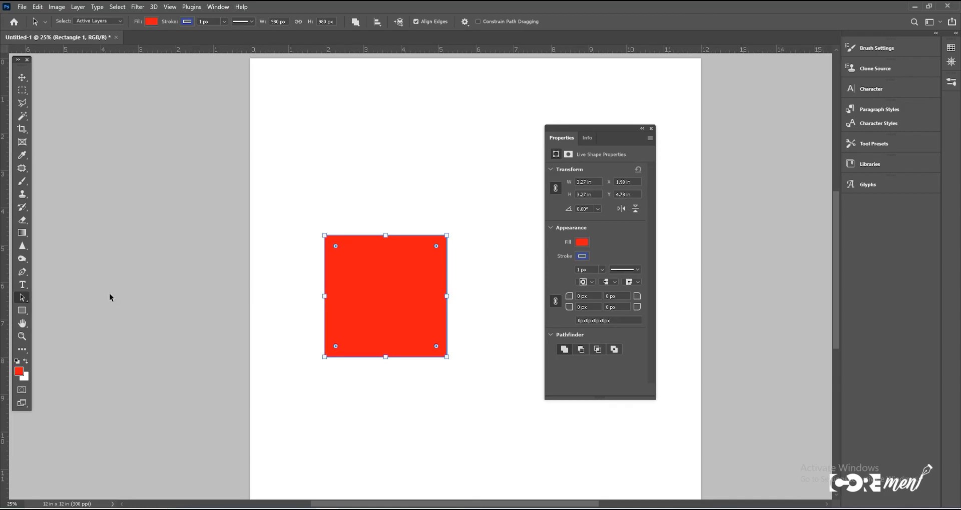
pyautogui.moveTo(378, 293); pyautogui.dragTo(416, 283)
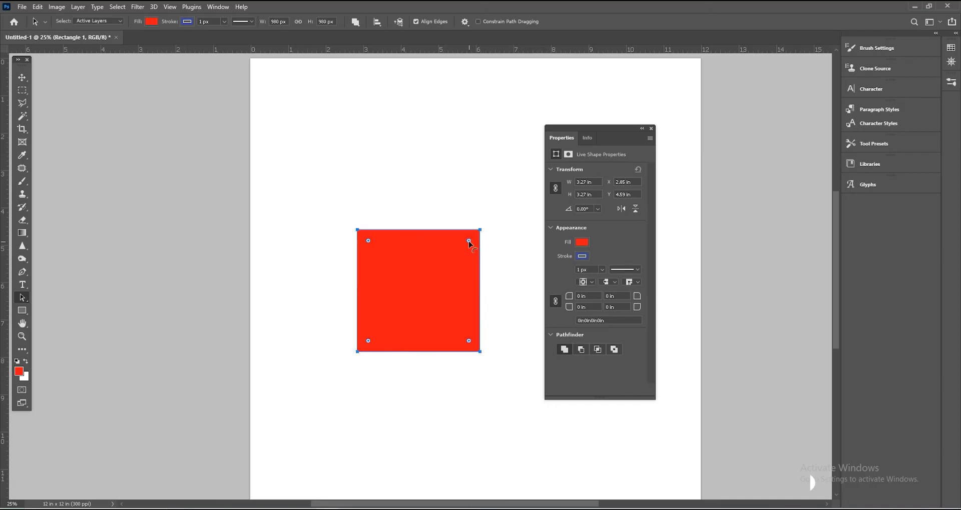
# Try rounding all four corners of the square to a 0.73 in radius, and undo the change.
pyautogui.moveTo(469, 241); pyautogui.dragTo(455, 258)
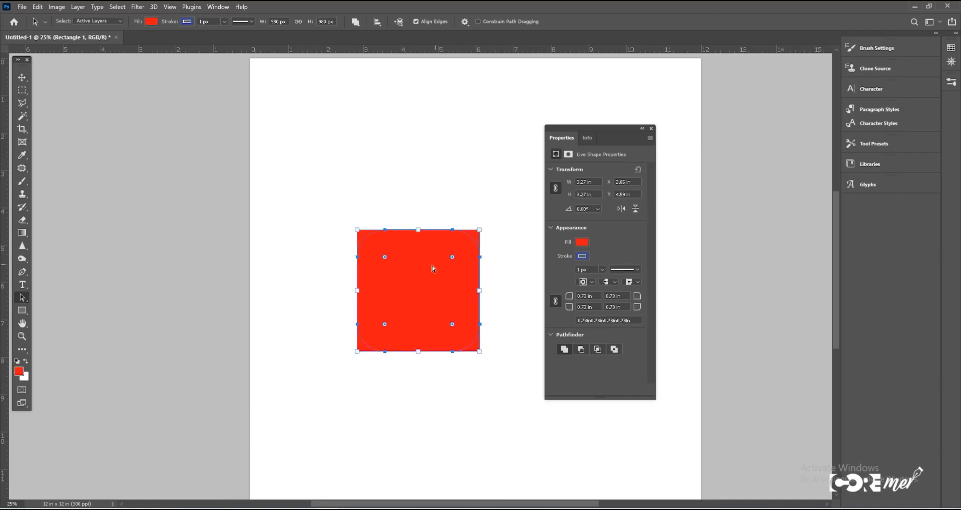
pyautogui.hotkey('ctrl', 'z')
# Pull the square's lower-right corner inward toward its centre with the Direct Selection tool, accepting conversion to a regular path.
pyautogui.rightClick(22, 298)
pyautogui.click(54, 305)
pyautogui.click(76, 307)
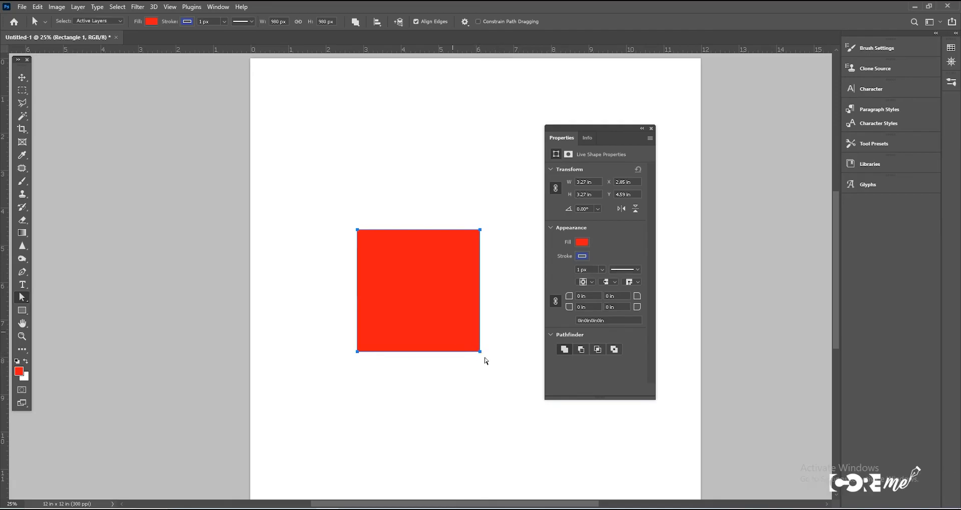
pyautogui.moveTo(480, 353); pyautogui.dragTo(406, 284)
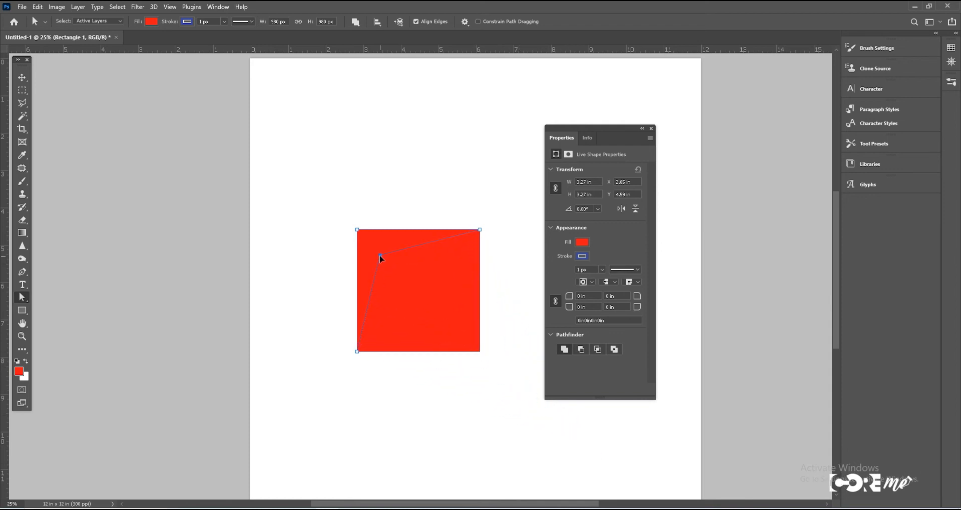
pyautogui.moveTo(375, 252); pyautogui.dragTo(375, 254)
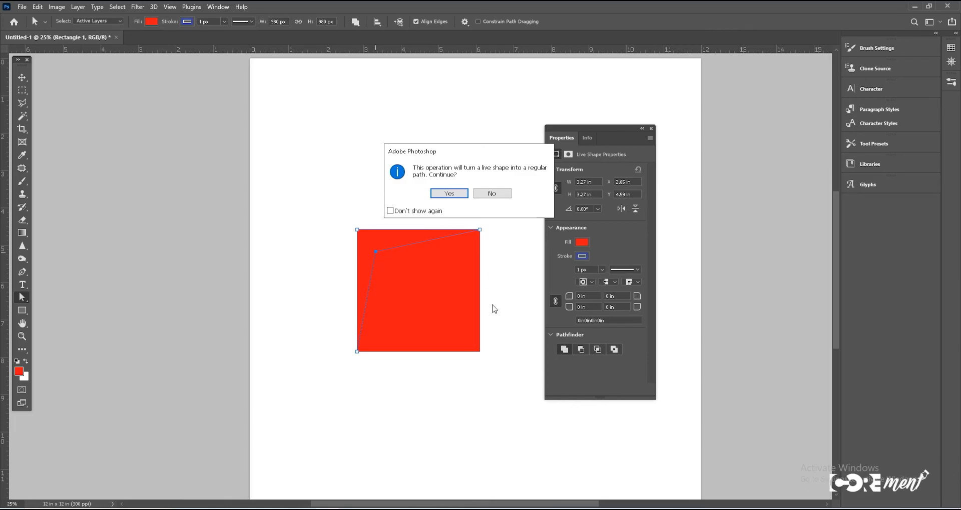
pyautogui.click(450, 194)
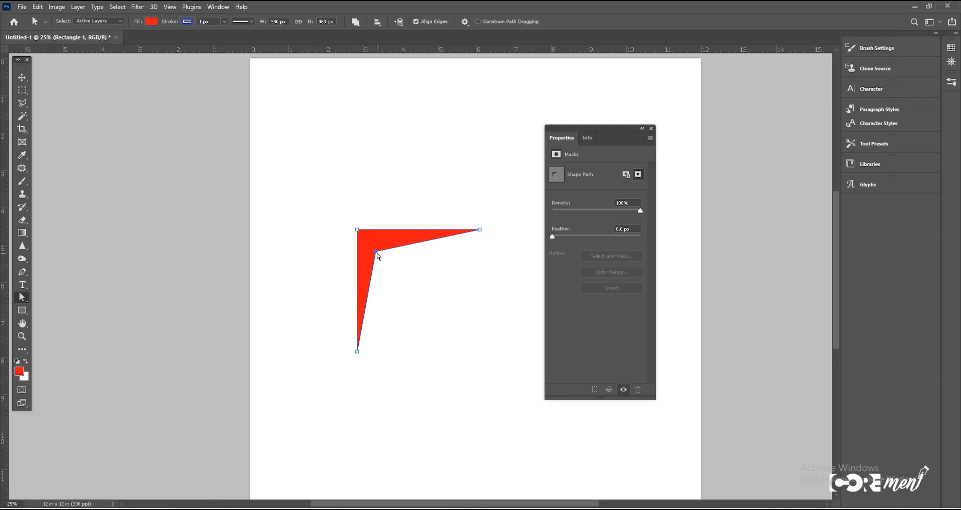
pyautogui.moveTo(375, 252); pyautogui.dragTo(400, 265)
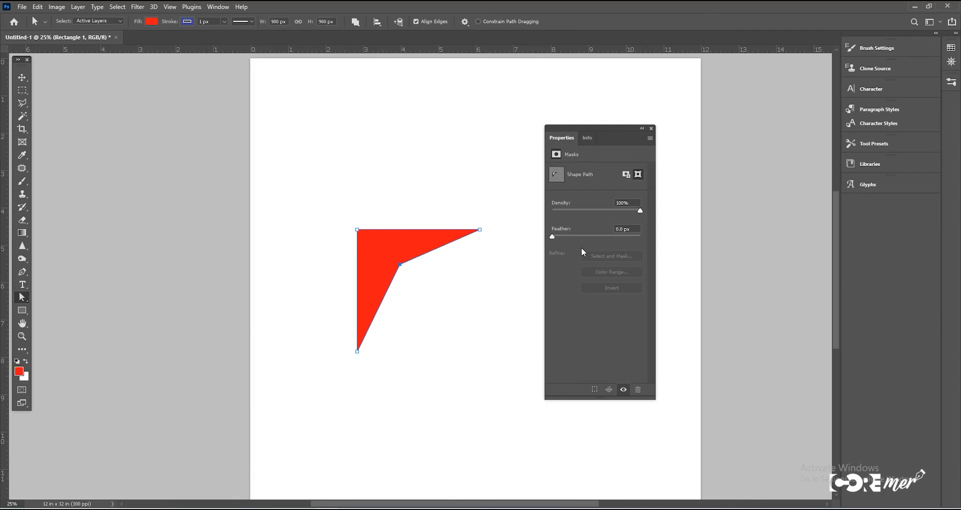
# Reshape the path by moving its upper-left, inner and lower anchor points outward individually with the Direct Selection tool.
pyautogui.click(22, 297)
pyautogui.click(65, 307)
pyautogui.moveTo(358, 233); pyautogui.dragTo(326, 166)
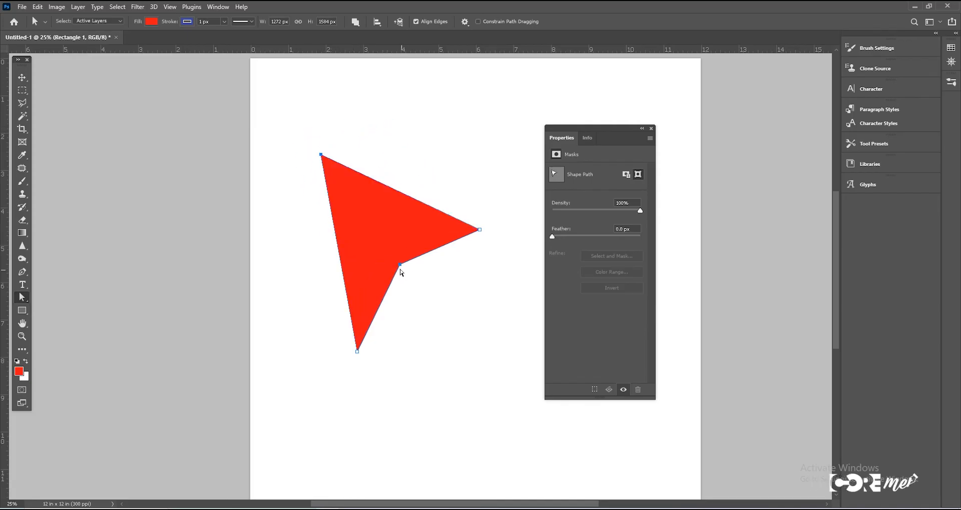
pyautogui.moveTo(404, 268); pyautogui.dragTo(522, 257)
pyautogui.moveTo(361, 349); pyautogui.dragTo(333, 400)
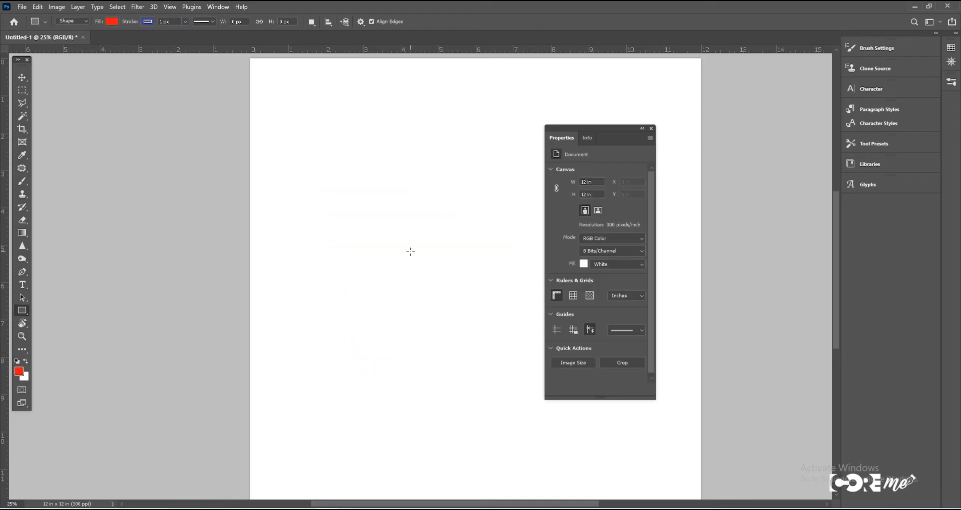
# Draw a rectangle about 3.7 in wide and 3.4 in high with the Rectangle tool in Shape mode.
pyautogui.rightClick(27, 313)
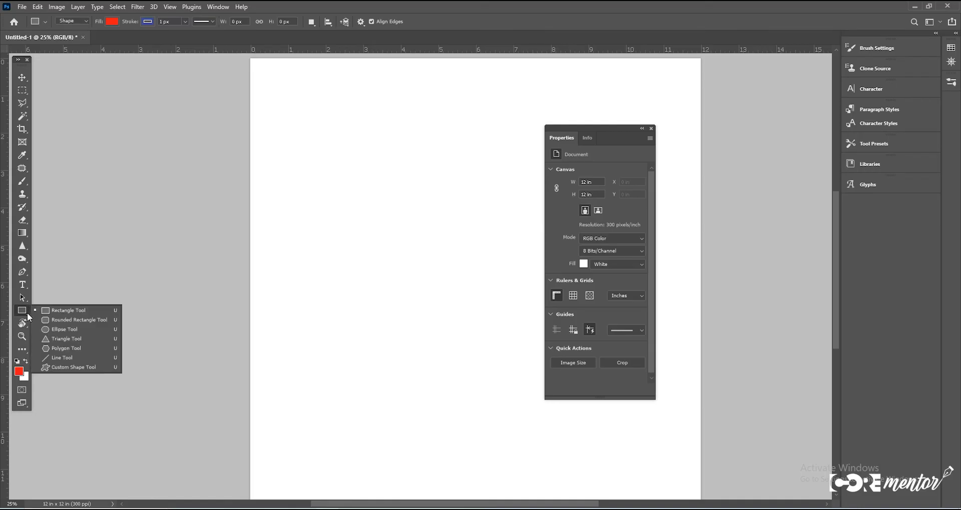
pyautogui.click(72, 310)
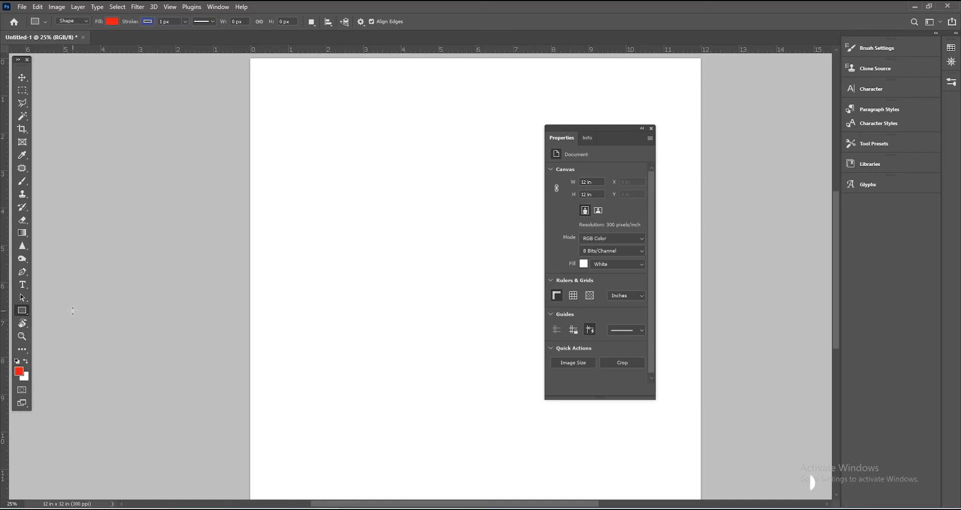
pyautogui.click(86, 22)
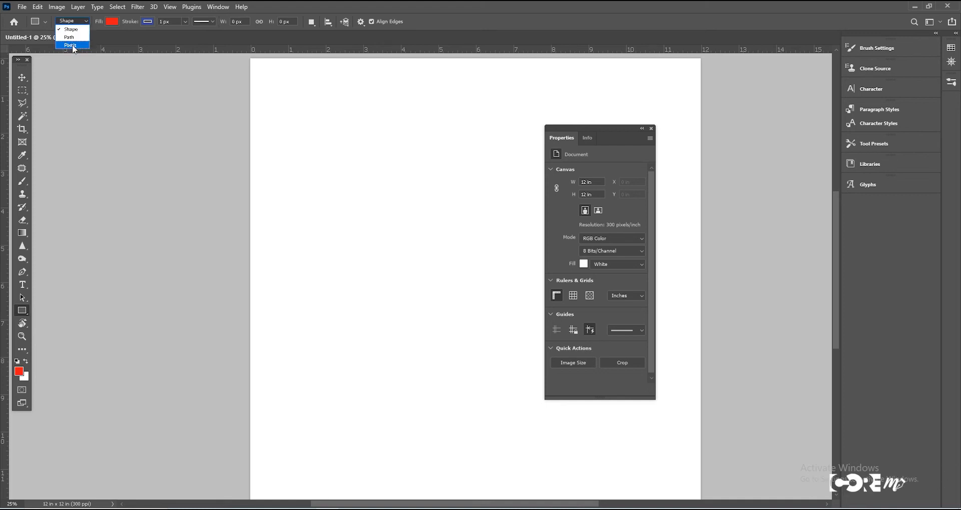
pyautogui.click(75, 30)
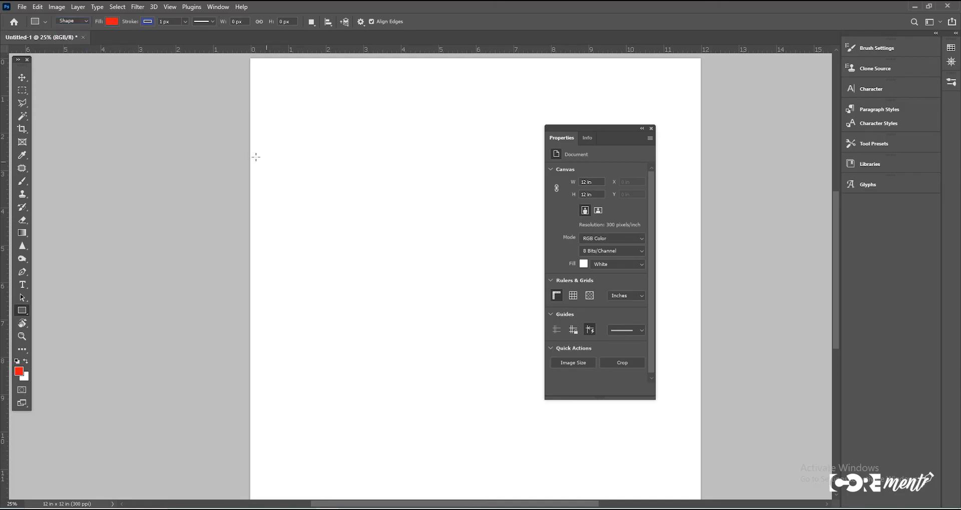
pyautogui.moveTo(316, 194); pyautogui.dragTo(446, 313)
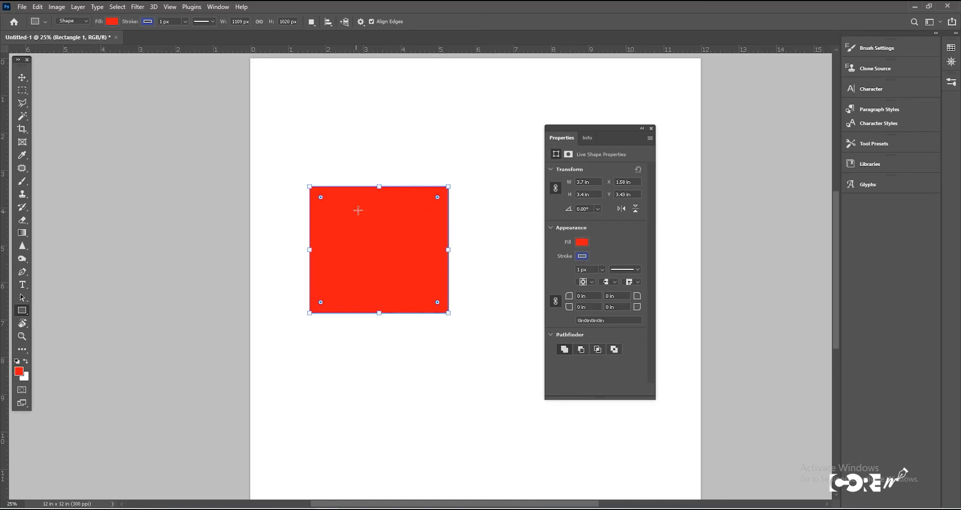
# Enlarge the rectangle from its lower-right corner to about 8.05 in wide and 7.41 in high.
pyautogui.press('v')
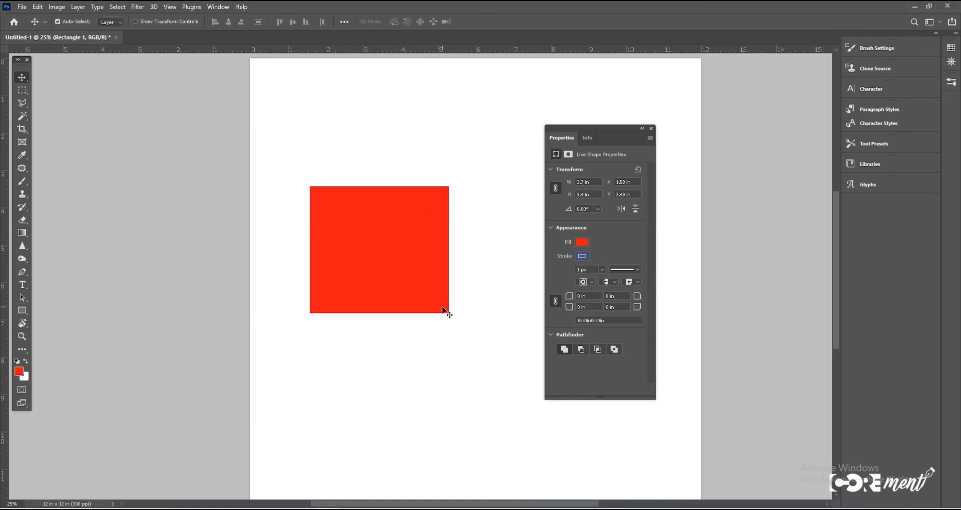
pyautogui.click(22, 310)
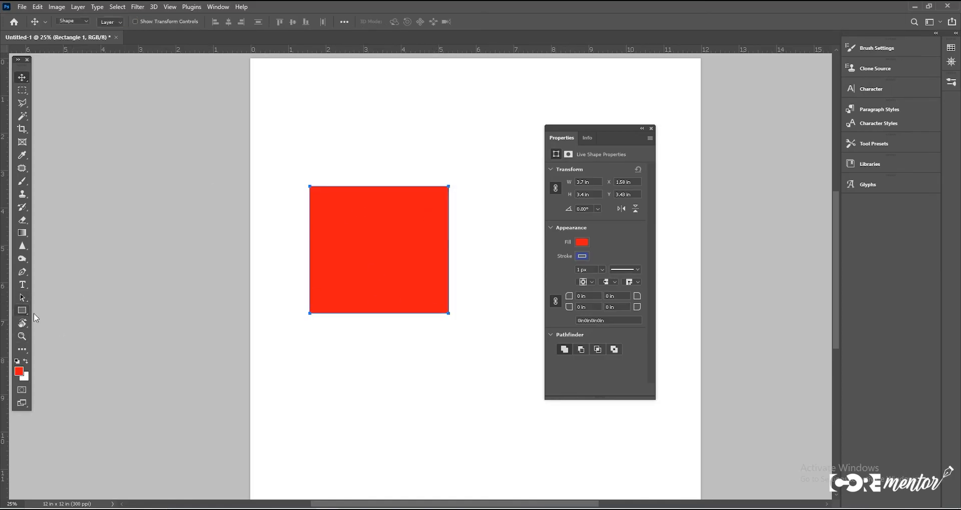
pyautogui.moveTo(443, 311); pyautogui.dragTo(612, 464)
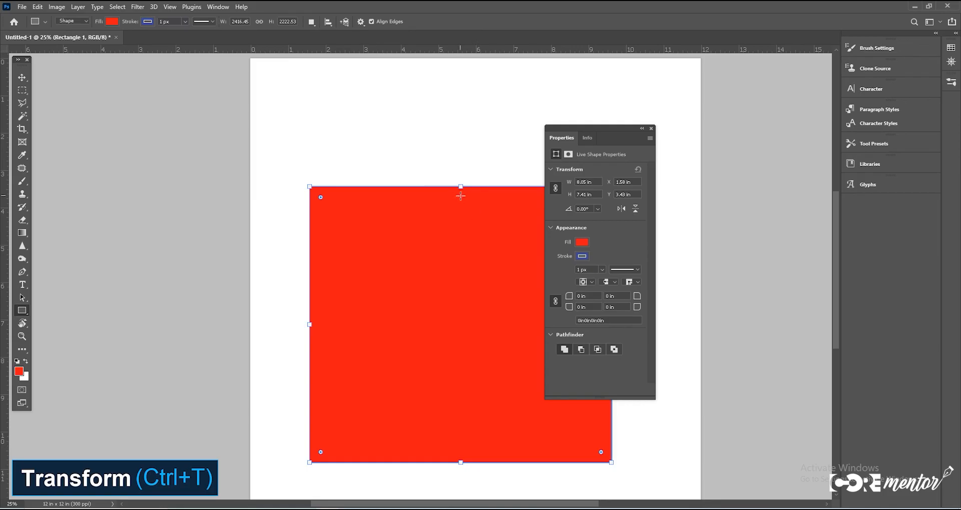
# Undo the rectangle's resizing and the rectangle itself.
pyautogui.hotkey('ctrl', 'z')
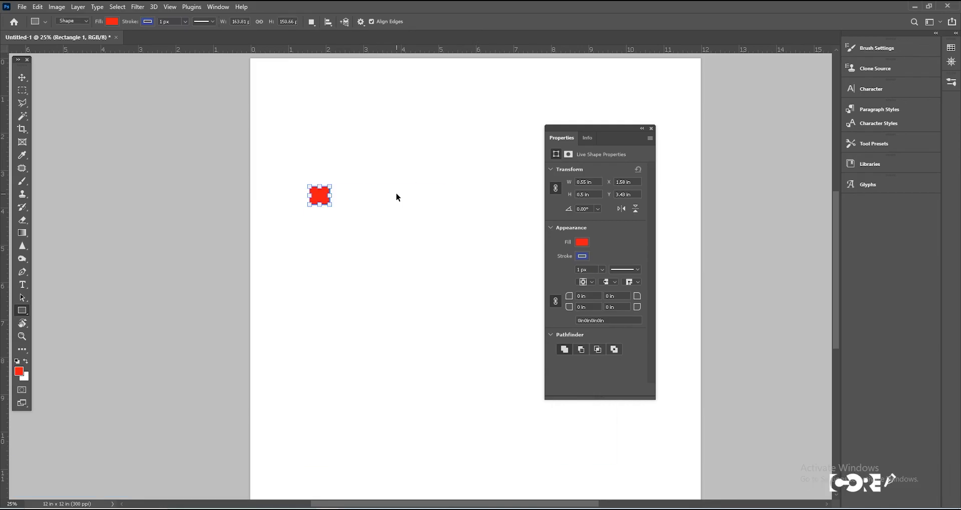
pyautogui.hotkey('ctrl', 'z')
pyautogui.hotkey('ctrl', 'z')
pyautogui.hotkey('ctrl', 'z')
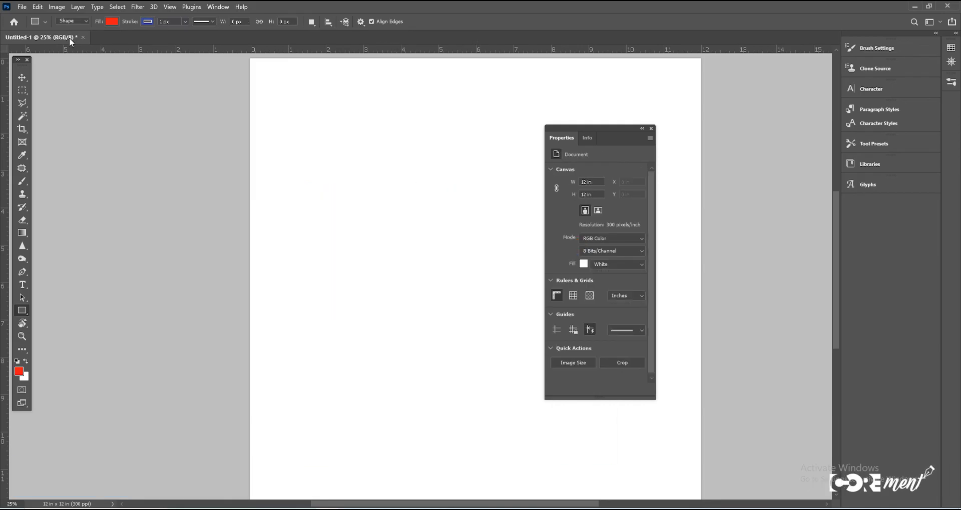
# Switch the Rectangle tool to Path mode and draw a rectangular path on the canvas.
pyautogui.click(85, 21)
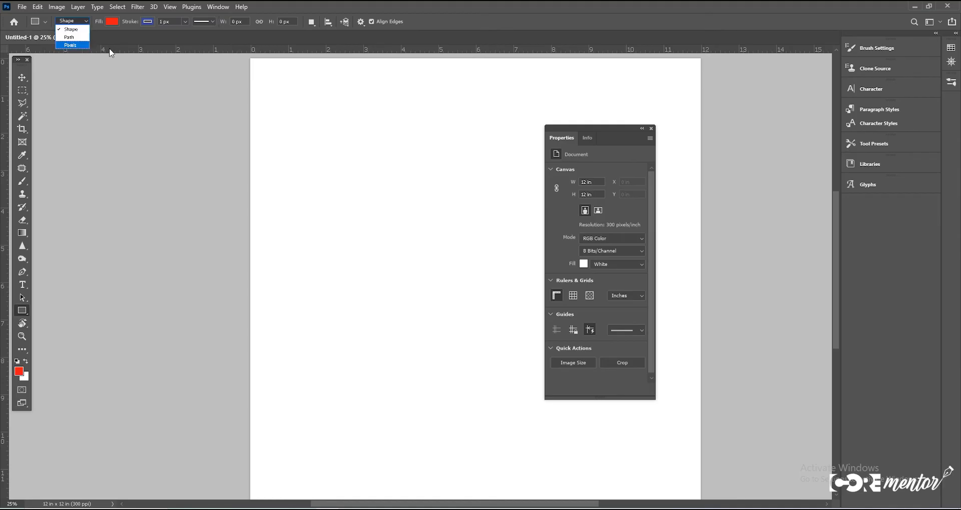
pyautogui.click(70, 37)
pyautogui.moveTo(305, 163); pyautogui.dragTo(495, 360)
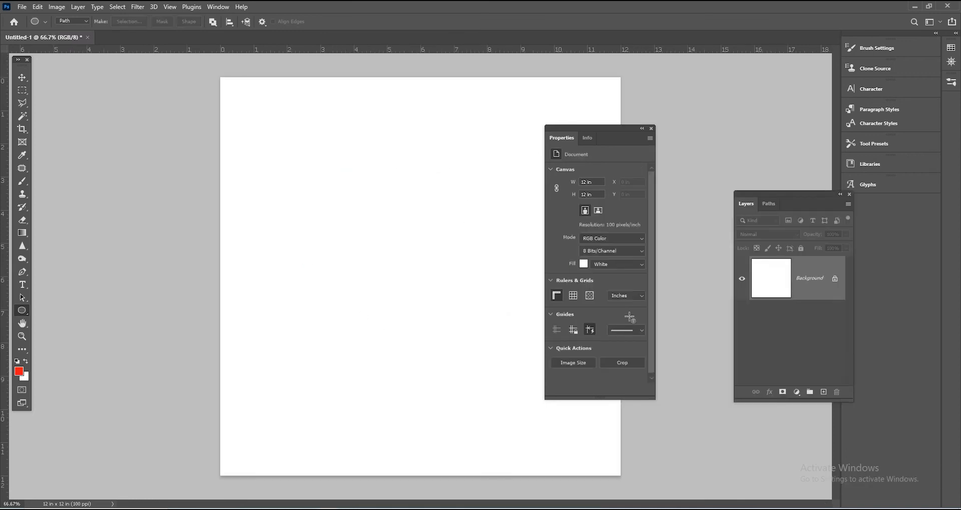
# Draw a red circle about 10.82 in across on a new layer with the Ellipse tool in Pixels mode.
pyautogui.click(81, 45)
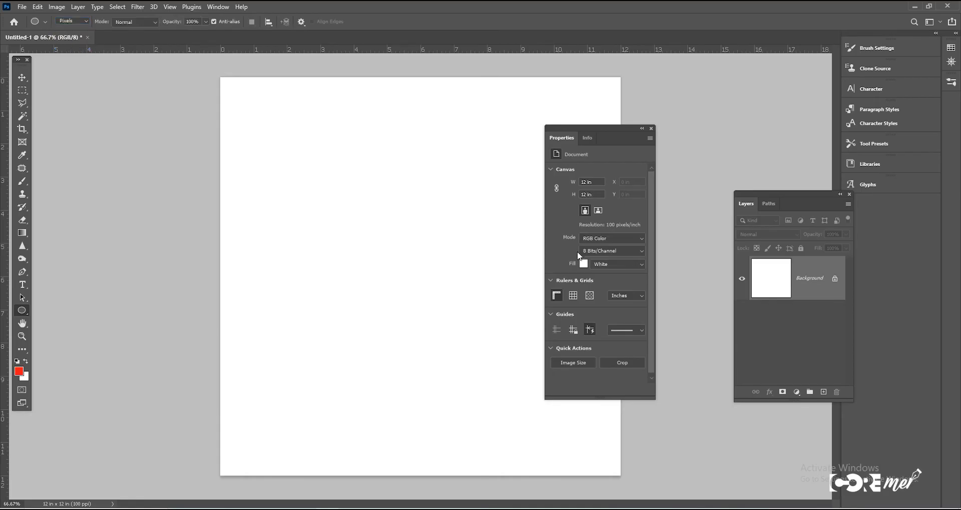
pyautogui.click(823, 392)
pyautogui.moveTo(244, 110); pyautogui.dragTo(604, 471)
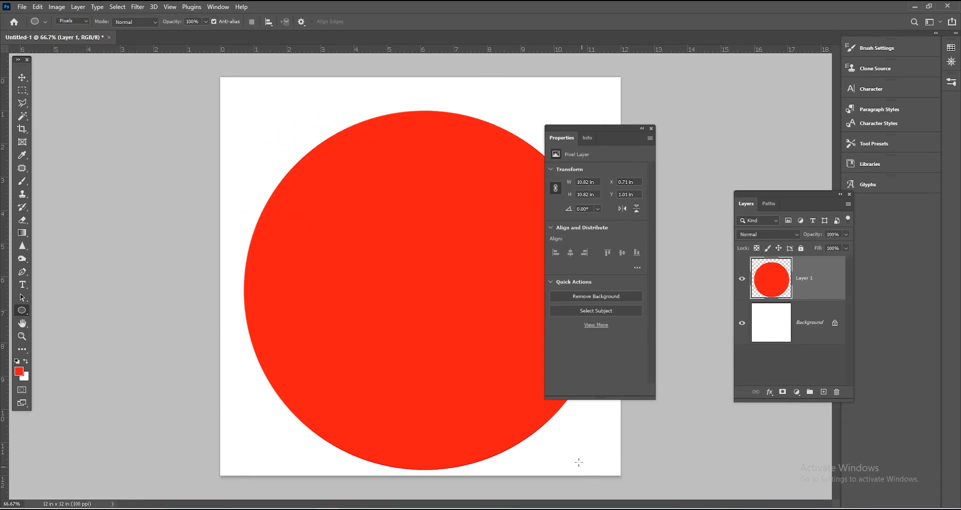
# Scale the pixel circle down about its centre to 11.83% with Free Transform.
pyautogui.hotkey('ctrl', 't')
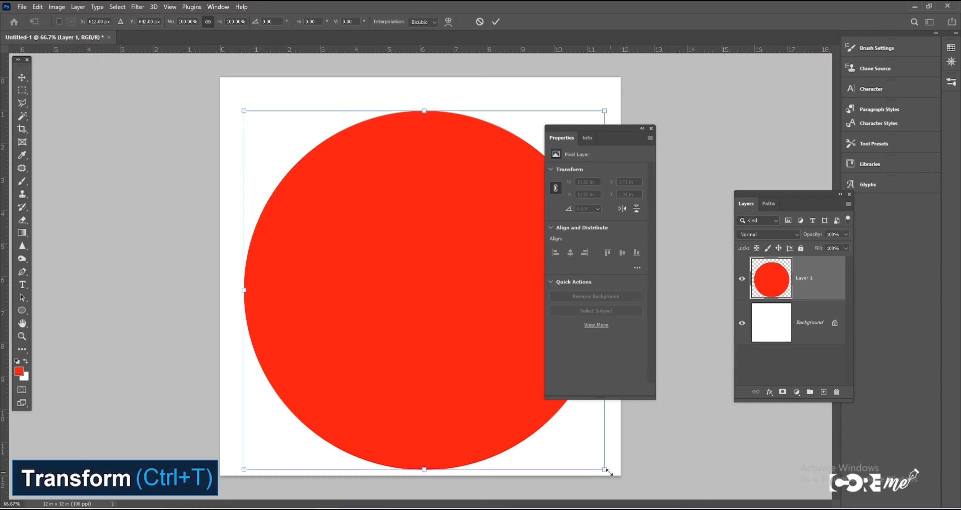
pyautogui.moveTo(603, 471); pyautogui.dragTo(419, 344)
pyautogui.press('Return')
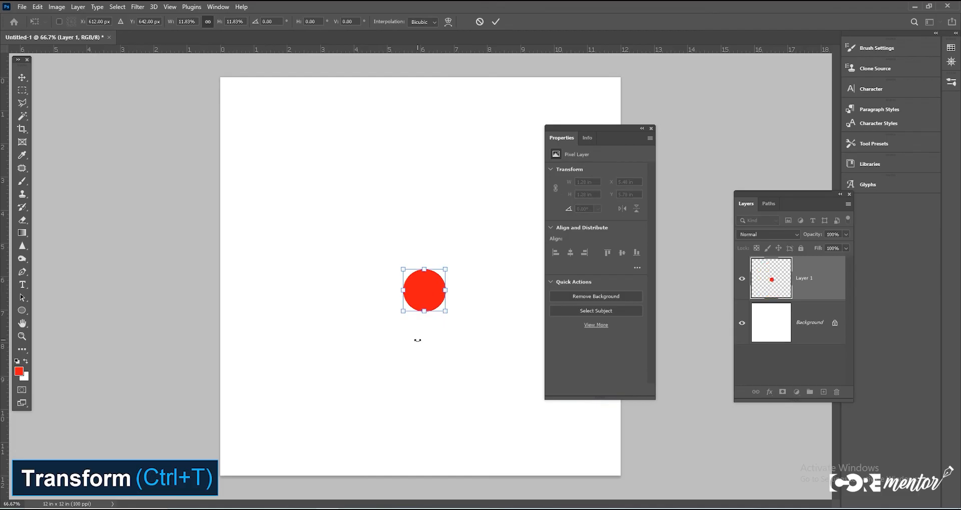
# Scale the small circle up to 826.56% about its centre with Free Transform and inspect the quality of its edge.
pyautogui.hotkey('ctrl', 't')
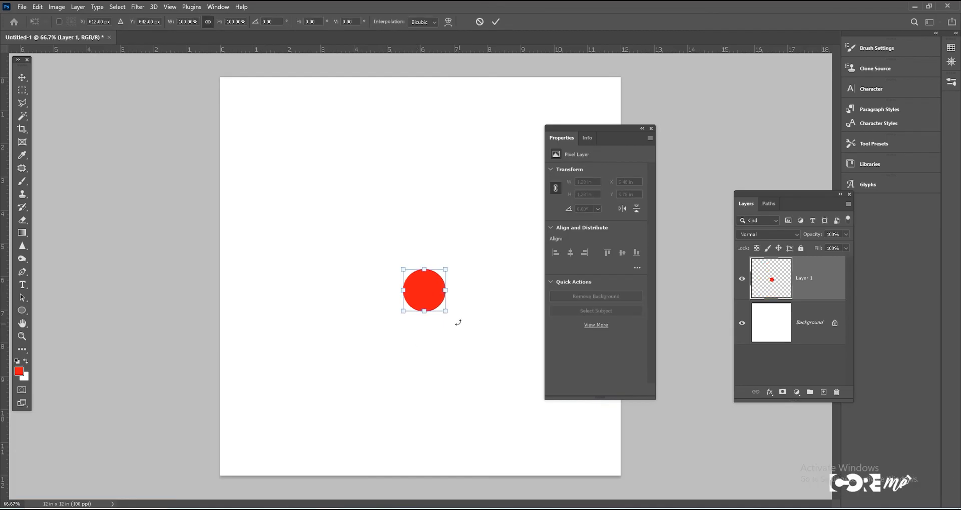
pyautogui.moveTo(444, 314); pyautogui.dragTo(615, 453)
pyautogui.press('Return')
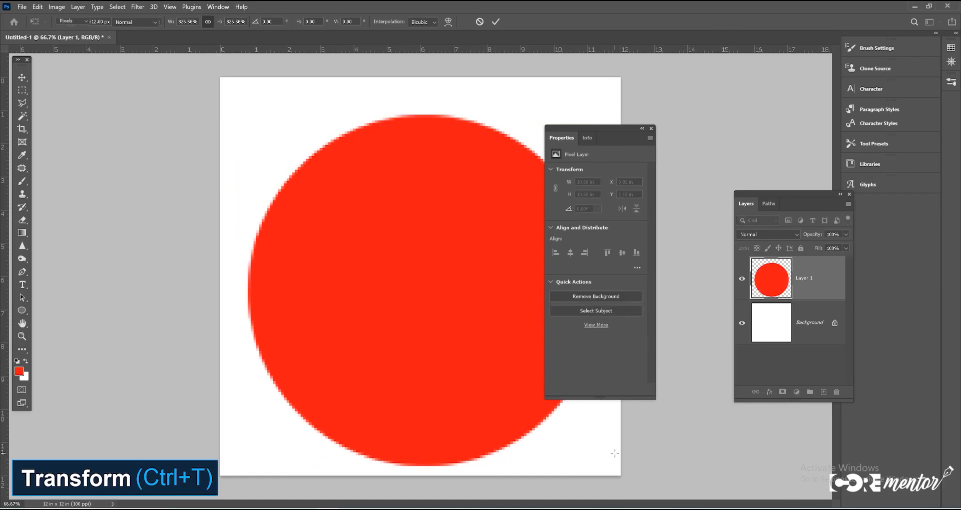
pyautogui.scroll(3, 318, 394)
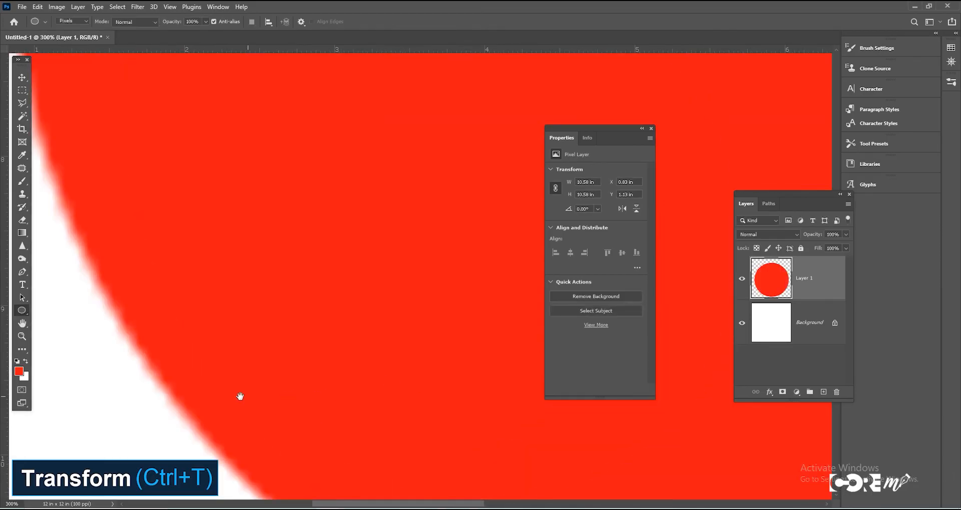
pyautogui.moveTo(238, 397); pyautogui.dragTo(309, 350)
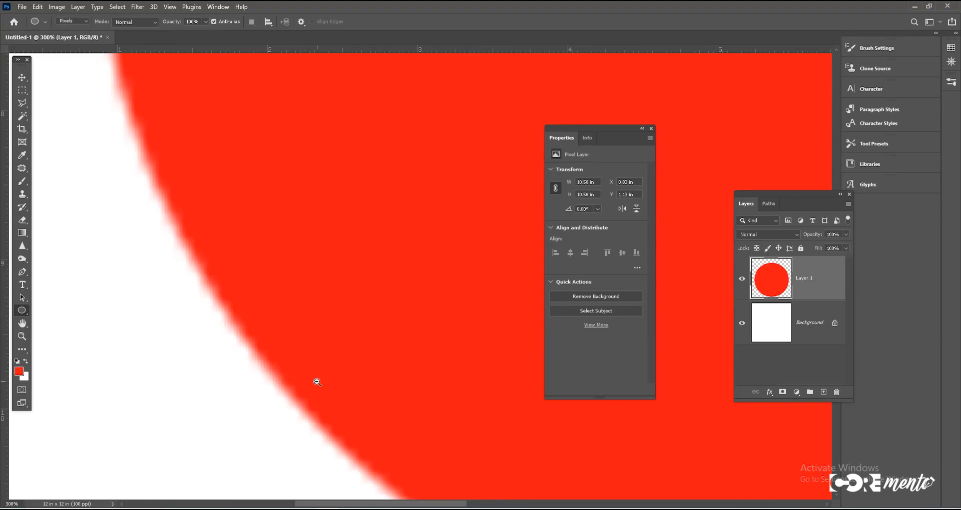
pyautogui.scroll(-5, 317, 382)
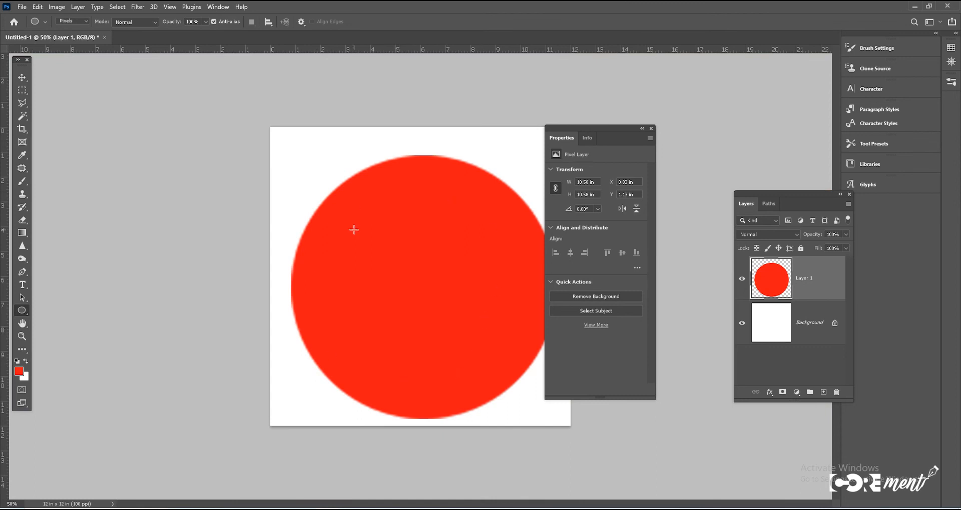
# Undo both scalings and the drawn circle, keeping the empty layer.
pyautogui.hotkey('ctrl', 'z')
pyautogui.hotkey('ctrl', 'z')
pyautogui.hotkey('ctrl', 'z')
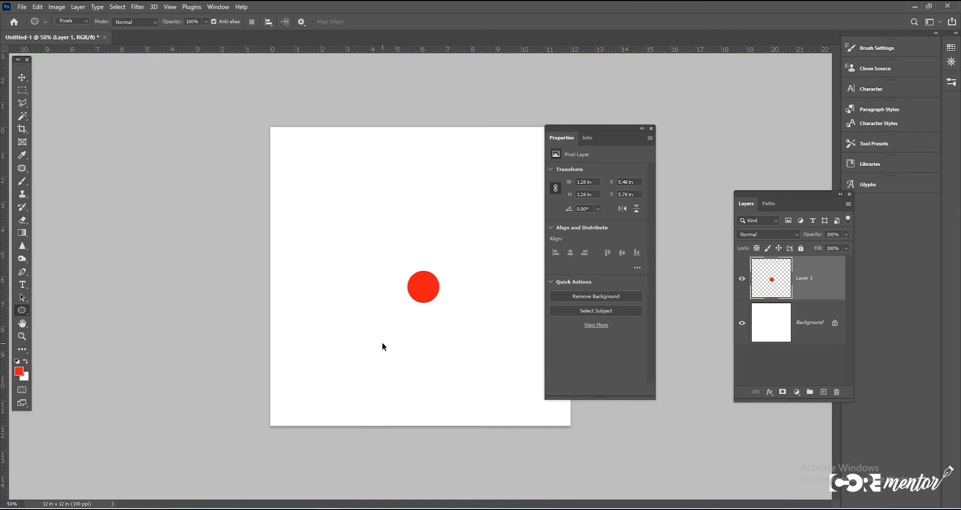
# Draw the selected tree shape about 4.86 in wide and 6.84 in high with the Custom Shape tool in Pixels mode.
pyautogui.rightClick(22, 311)
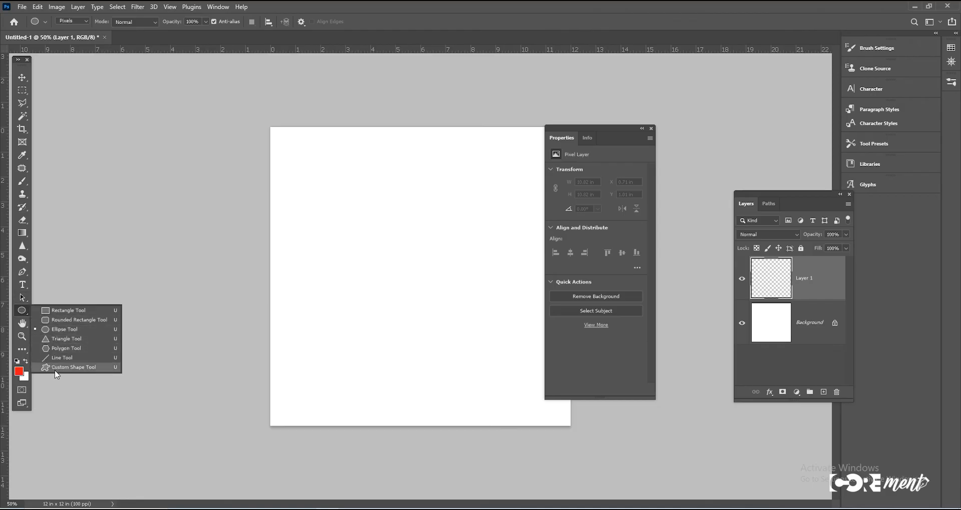
pyautogui.click(84, 368)
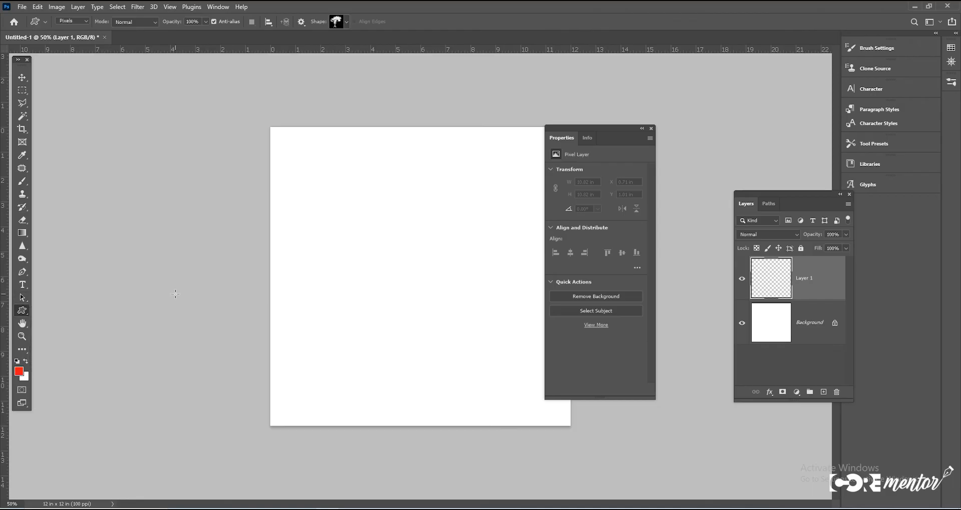
pyautogui.moveTo(359, 197); pyautogui.dragTo(475, 357)
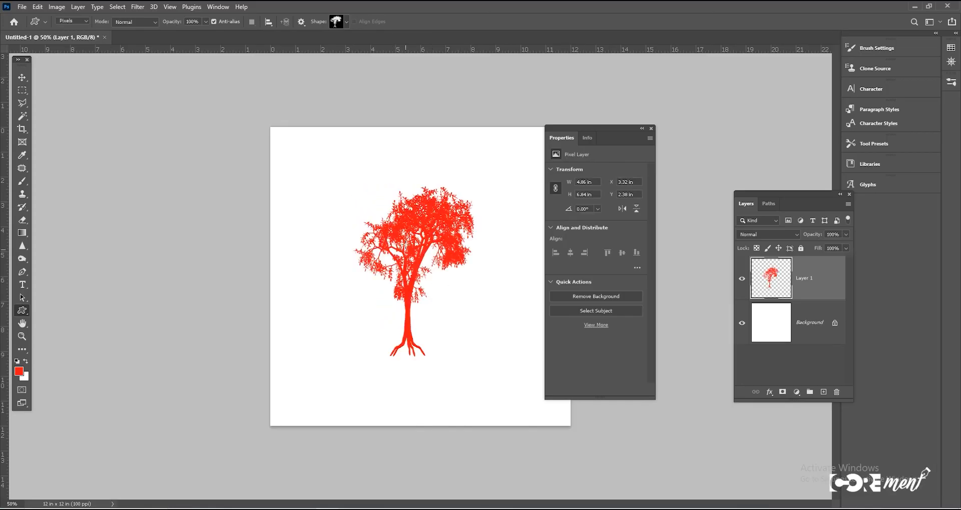
# Expand the first Leaf Trees, Wild Animals, Boats and Flowers custom shape groups and display the shapes as large thumbnails.
pyautogui.click(347, 25)
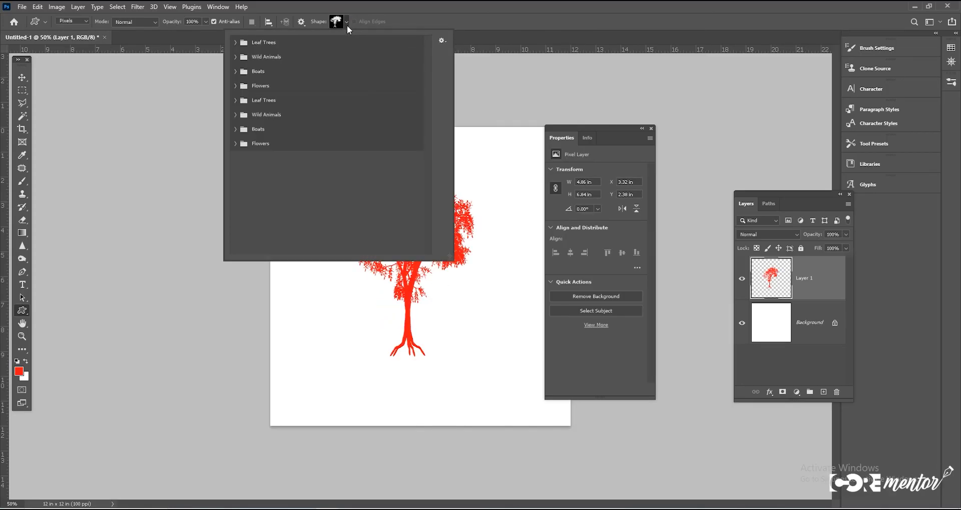
pyautogui.click(233, 42)
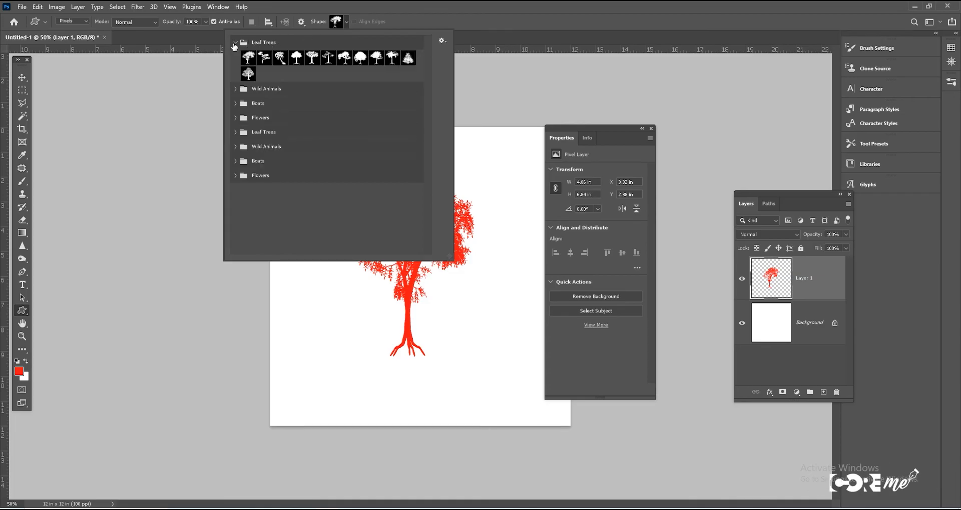
pyautogui.click(233, 88)
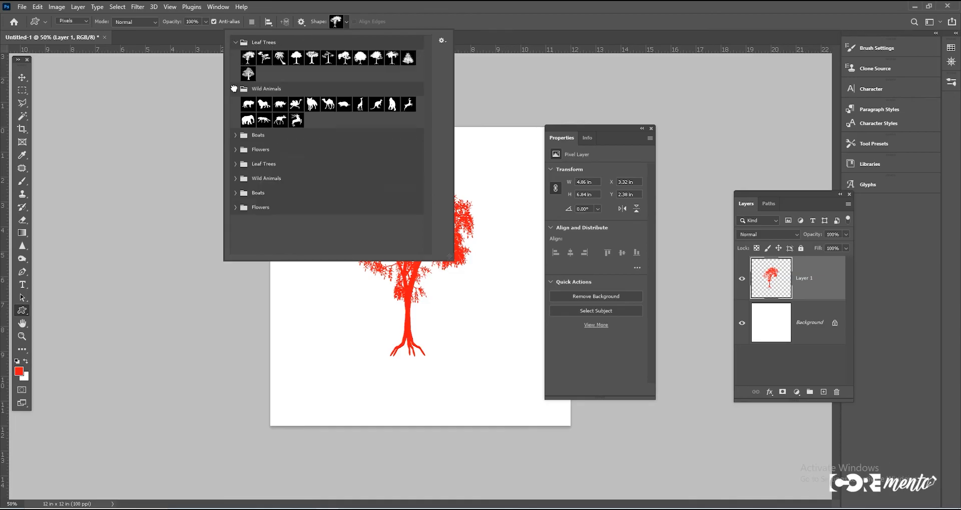
pyautogui.click(234, 136)
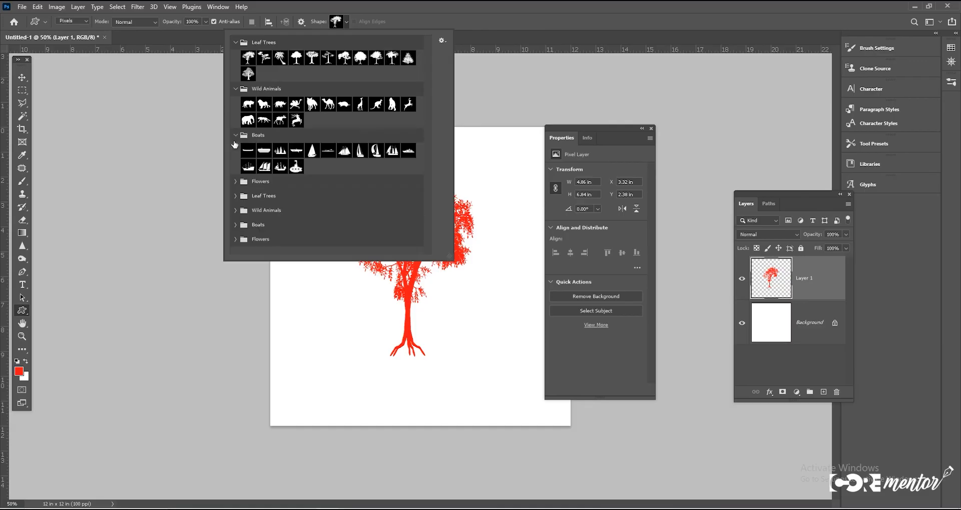
pyautogui.click(234, 182)
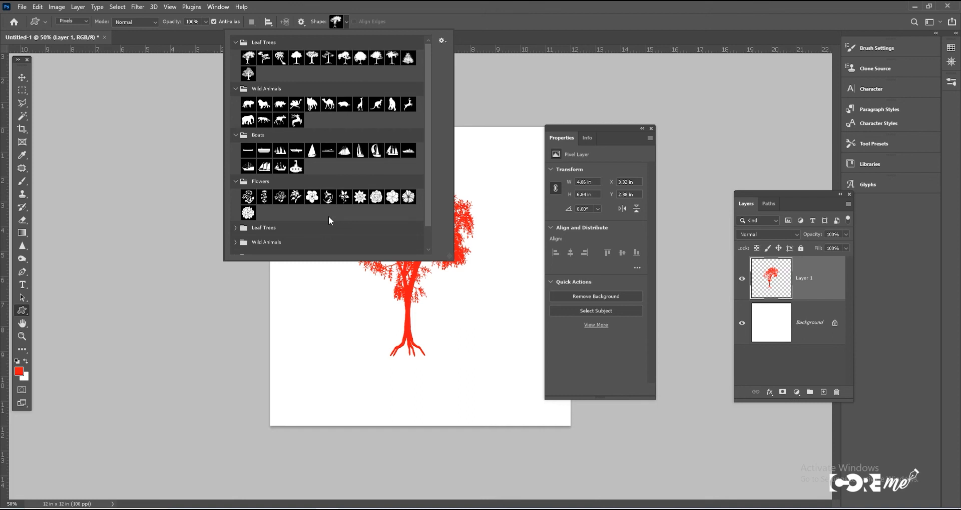
pyautogui.scroll(-3, 333, 253)
pyautogui.scroll(3, 362, 227)
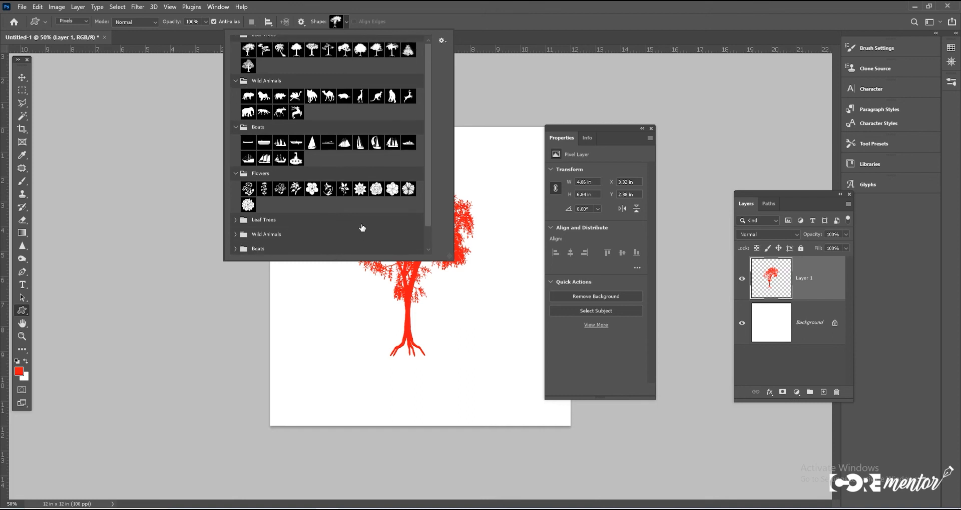
pyautogui.click(441, 41)
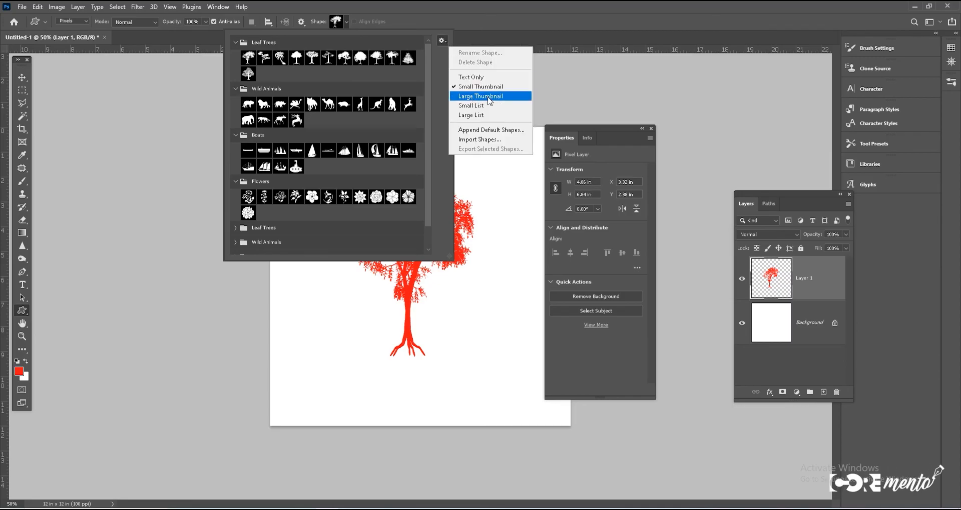
pyautogui.click(489, 98)
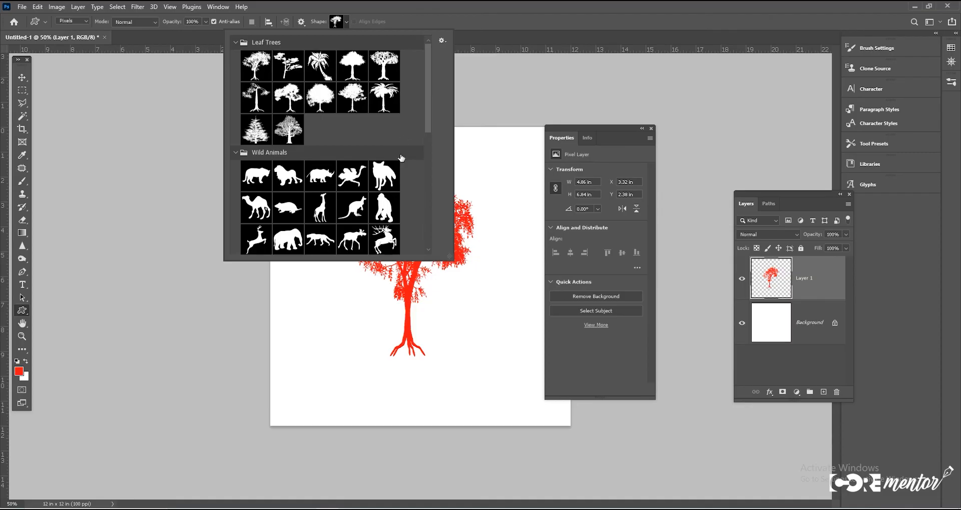
# Draw the second shape of the Boats group about 7.74 in wide below the tree.
pyautogui.scroll(-5, 307, 215)
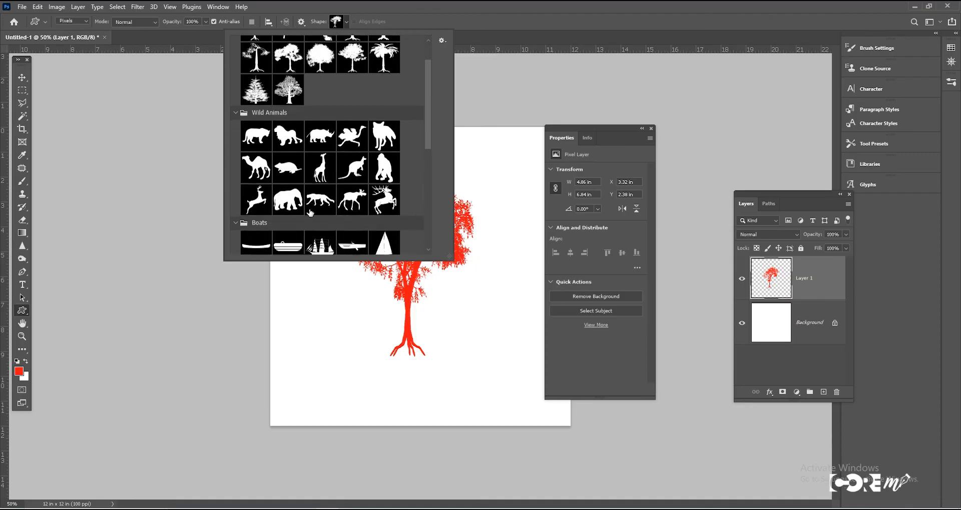
pyautogui.scroll(-1, 309, 212)
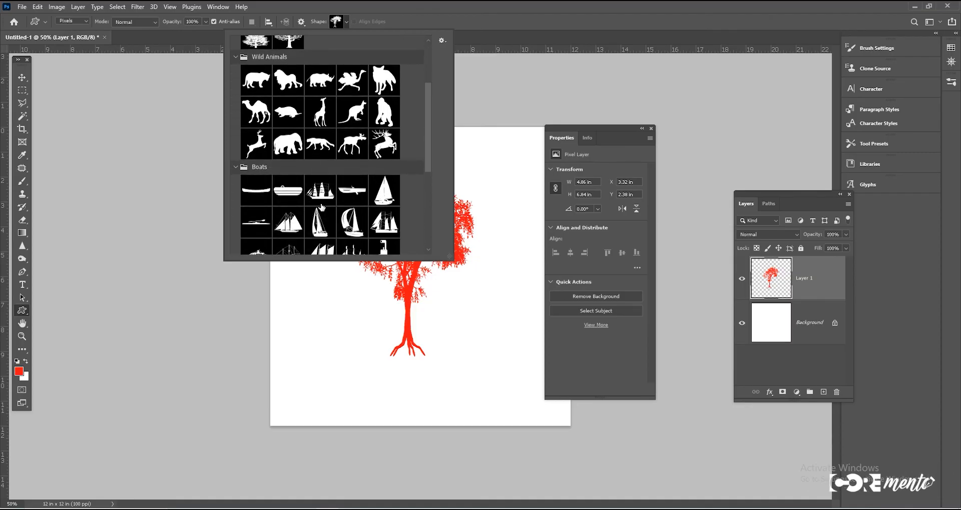
pyautogui.click(289, 193)
pyautogui.moveTo(330, 373); pyautogui.dragTo(524, 421)
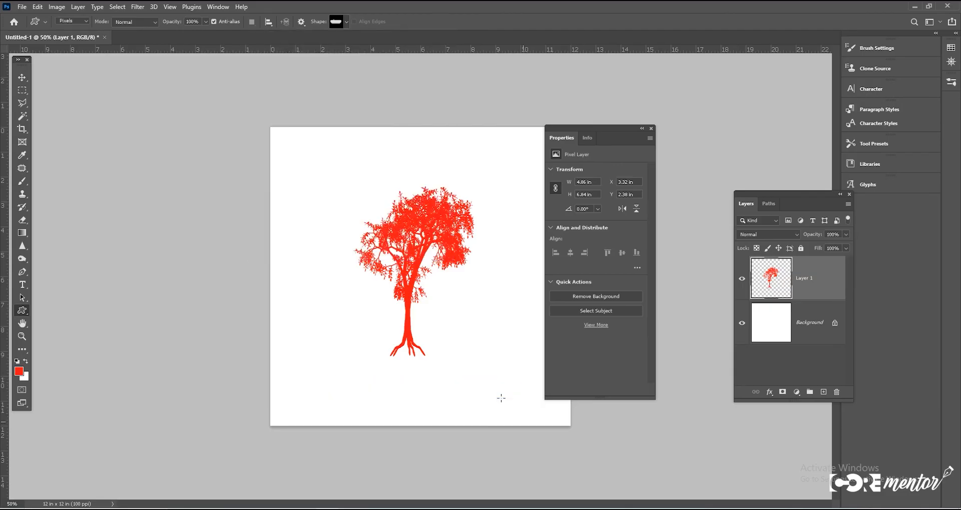
# Draw the three-sailed ship from the Boats group twice, once in each upper corner of the canvas.
pyautogui.click(346, 22)
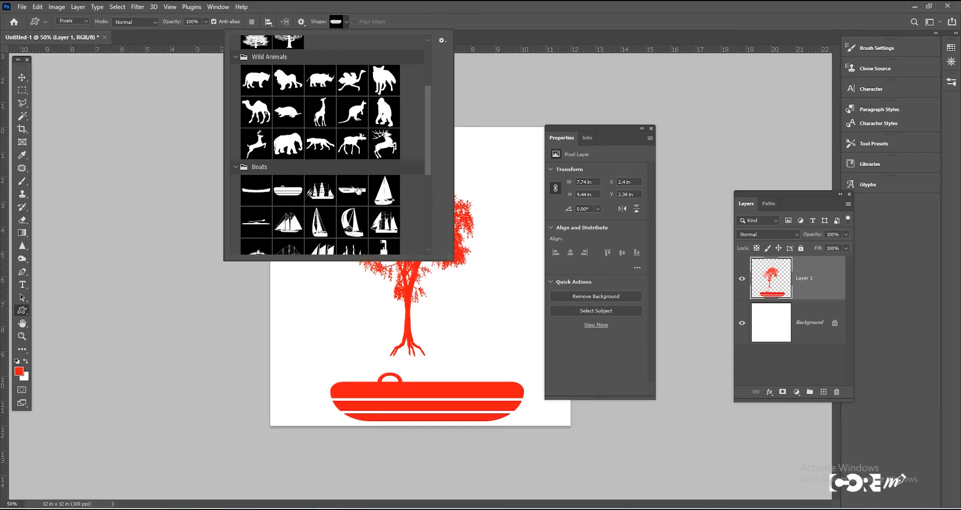
pyautogui.scroll(-1, 358, 191)
pyautogui.click(378, 212)
pyautogui.moveTo(476, 137); pyautogui.dragTo(574, 234)
pyautogui.moveTo(295, 141); pyautogui.dragTo(382, 202)
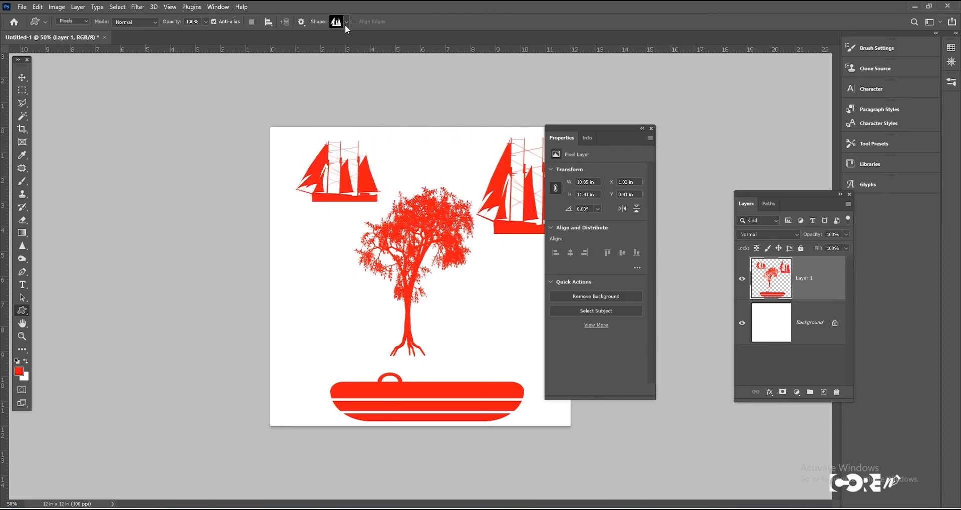
# Draw the third shape of the Flowers group in the space left of the tree trunk.
pyautogui.click(346, 22)
pyautogui.scroll(-5, 330, 145)
pyautogui.scroll(-1, 323, 159)
pyautogui.click(320, 140)
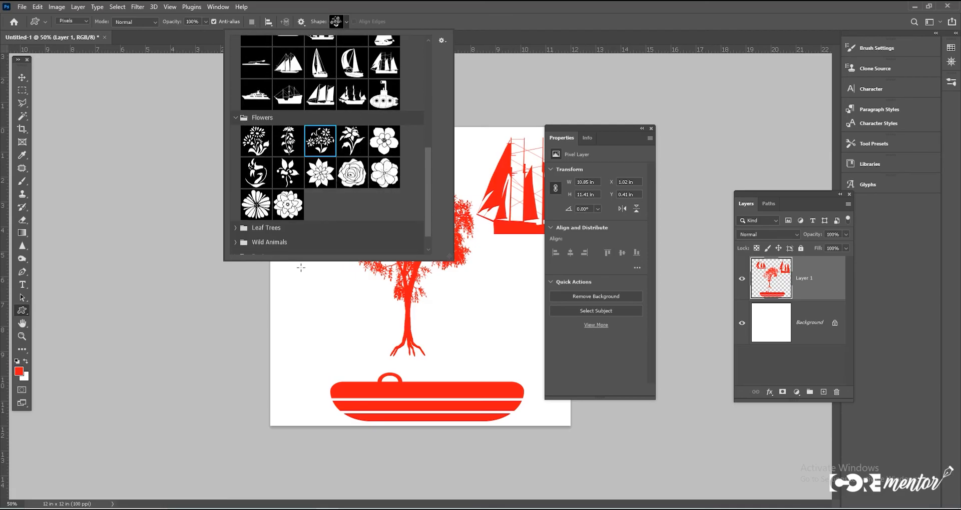
pyautogui.click(301, 268)
pyautogui.moveTo(293, 271); pyautogui.dragTo(384, 368)
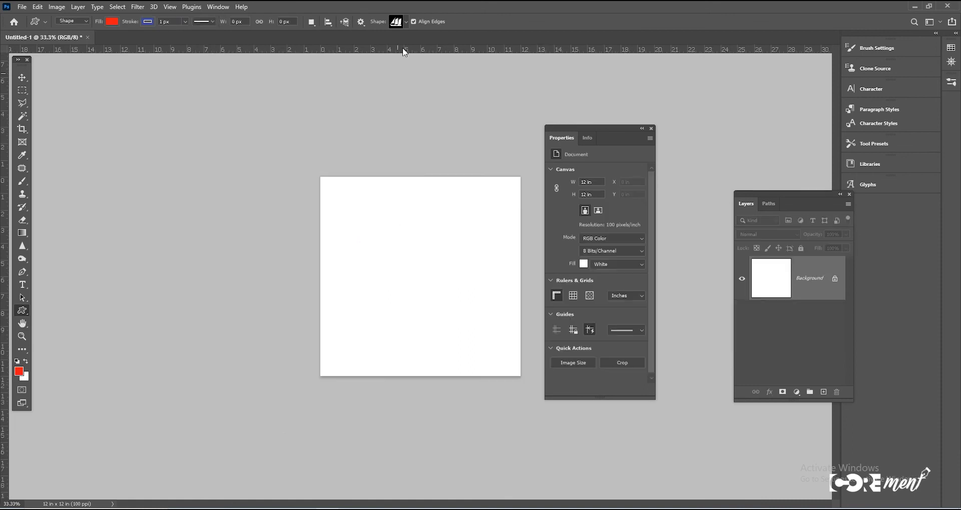
# Draw the schooner custom shape in Shape mode, about 846 px wide and 612 px high, in the canvas's lower half.
pyautogui.moveTo(337, 240); pyautogui.dragTo(479, 348)
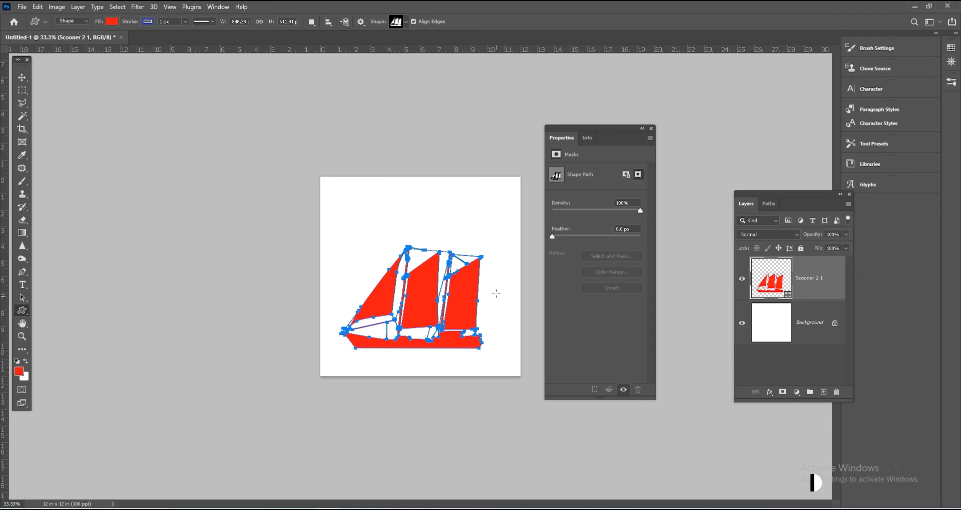
# Try to pull the anchor point on the front sail's sloping edge outward with the Direct Selection tool.
pyautogui.click(22, 298)
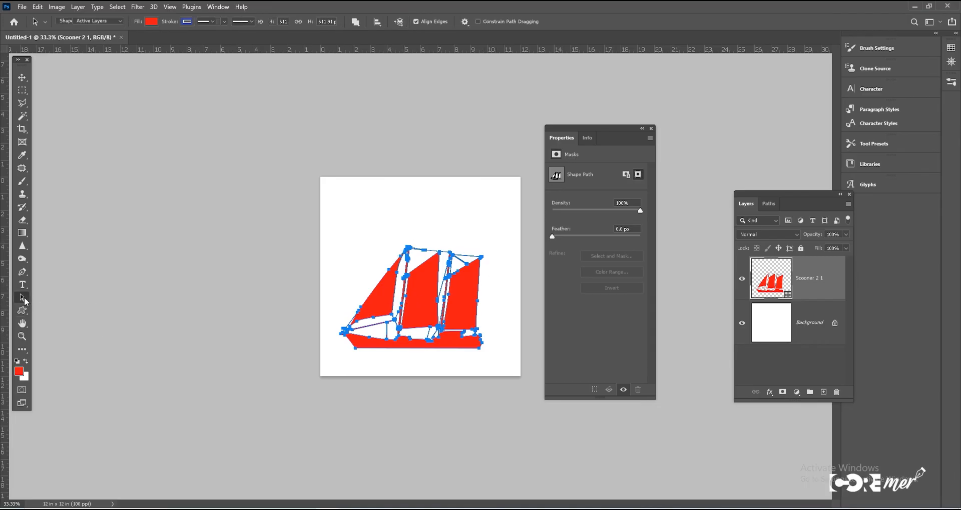
pyautogui.click(56, 312)
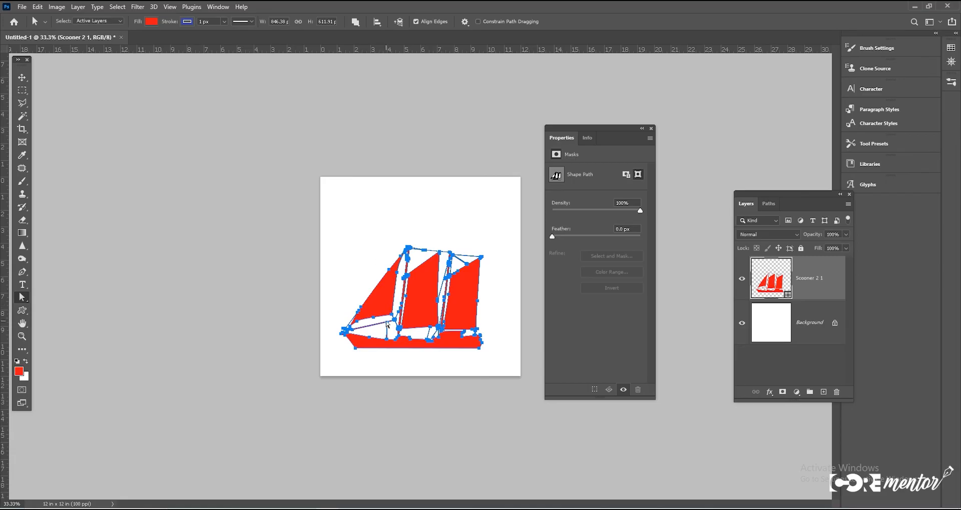
pyautogui.hotkey('ctrl', '+')
pyautogui.hotkey('ctrl', '+')
pyautogui.moveTo(356, 263); pyautogui.dragTo(333, 251)
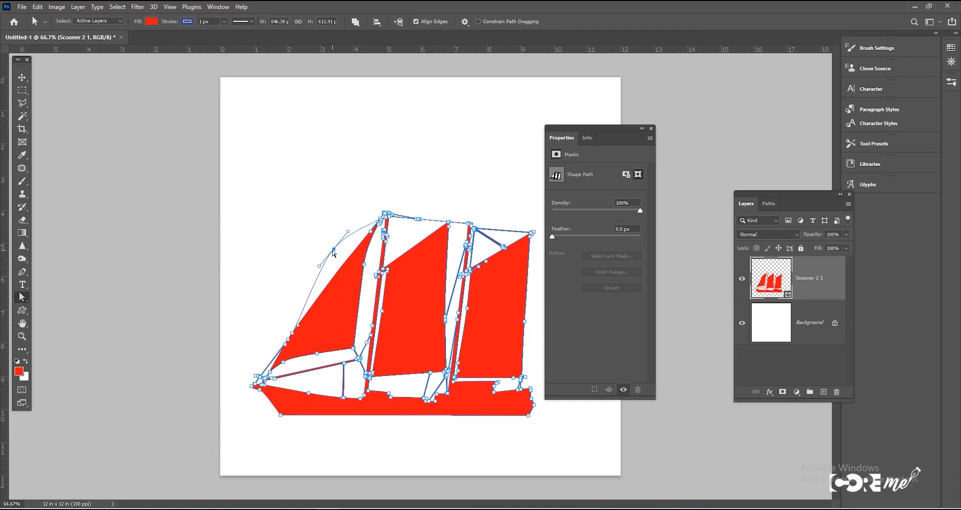
# Copy the whole schooner path with the Path Selection tool and paste it into Illustrator as a compound path.
pyautogui.rightClick(22, 298)
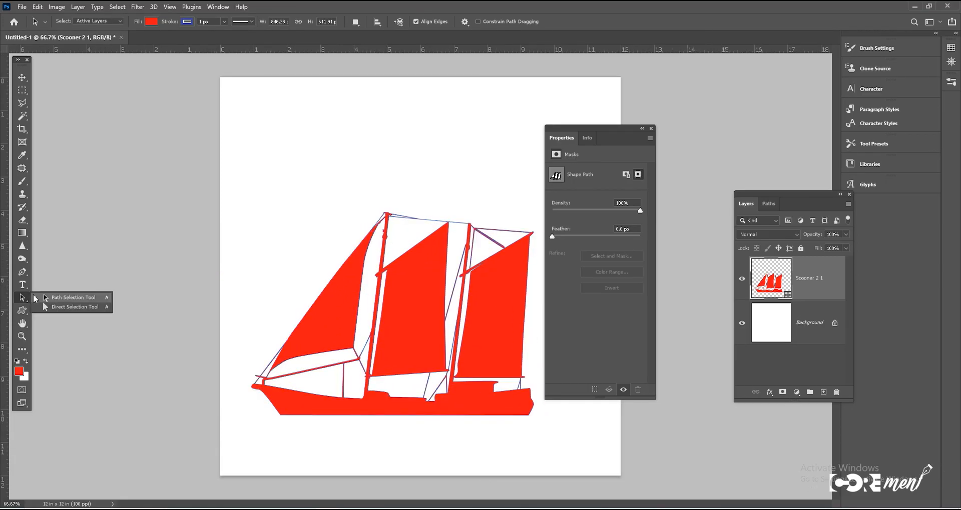
pyautogui.click(56, 297)
pyautogui.click(410, 318)
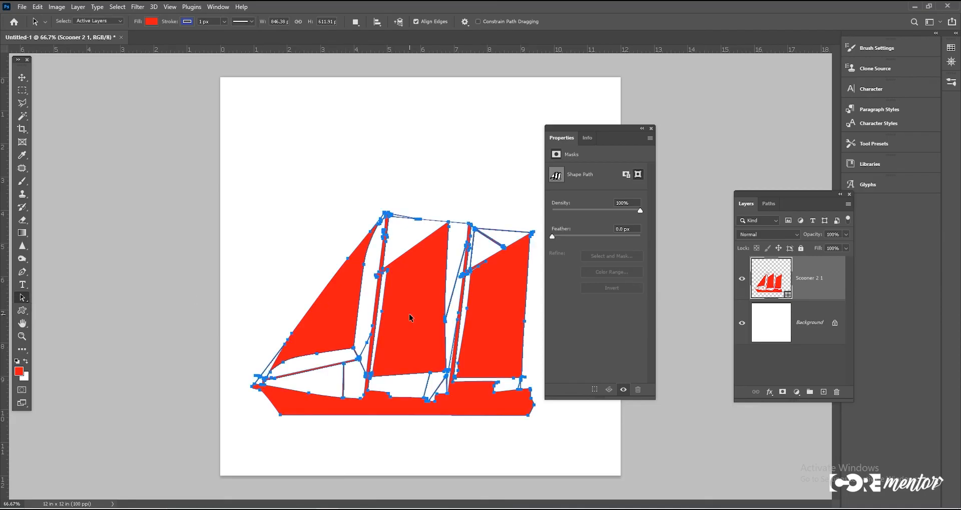
pyautogui.press('ctrl')
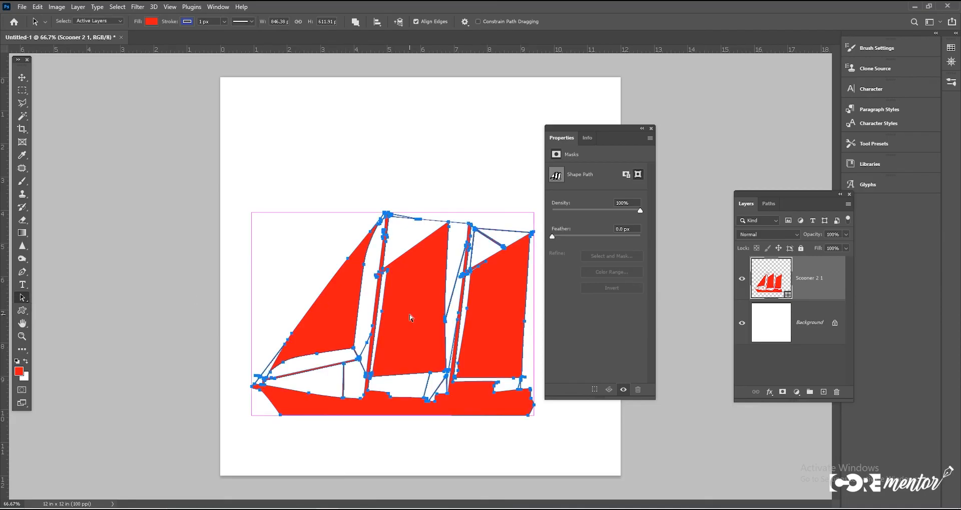
pyautogui.hotkey('ctrl', 'c')
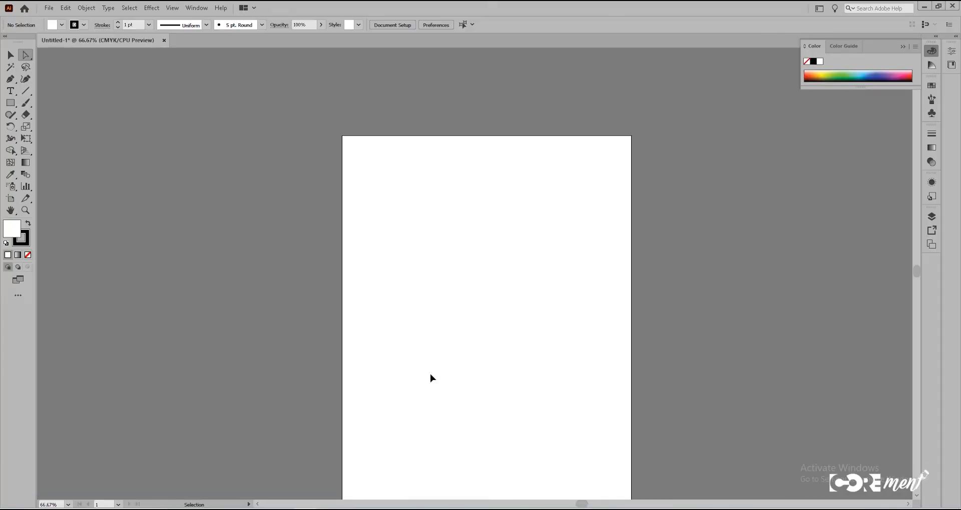
pyautogui.hotkey('ctrl', 'v')
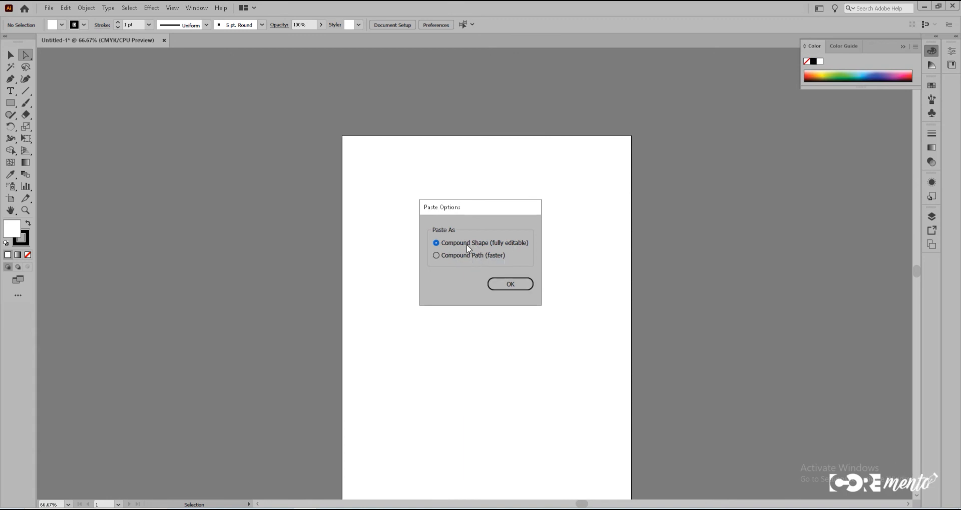
pyautogui.click(508, 284)
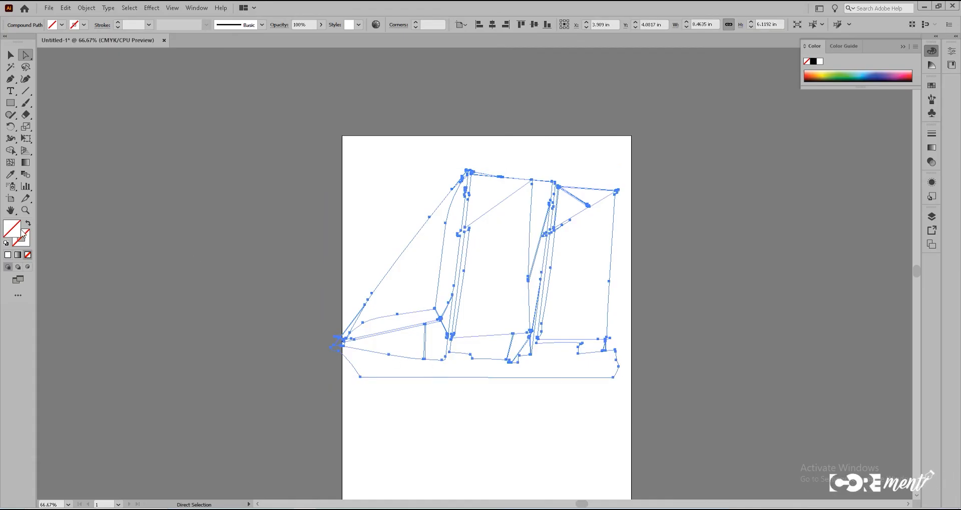
# Fill the pasted schooner with a dark navy blue.
pyautogui.doubleClick(16, 230)
pyautogui.click(666, 293)
pyautogui.moveTo(638, 297); pyautogui.dragTo(650, 335)
pyautogui.click(753, 256)
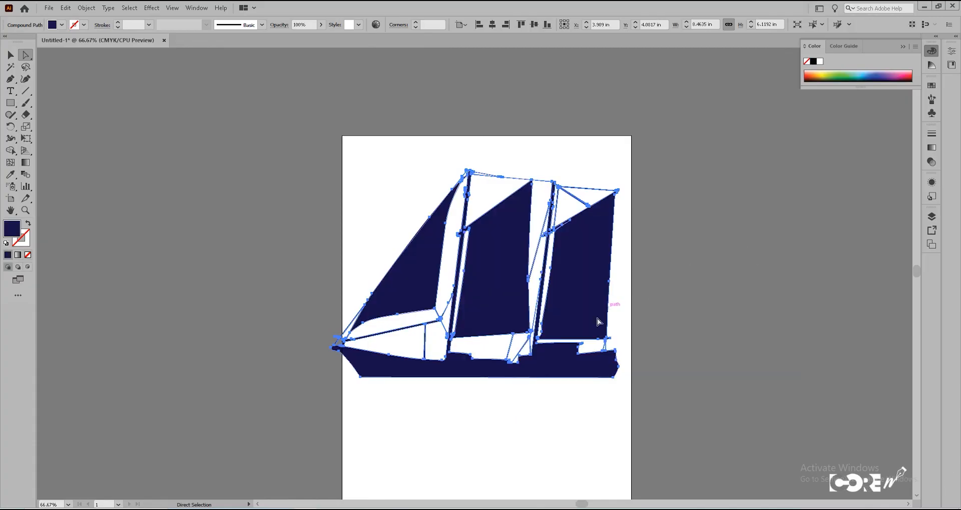
# Scale the schooner down to about 6.10 in wide and 4.41 in high and move it within the artboard.
pyautogui.click(497, 406)
pyautogui.moveTo(494, 322); pyautogui.dragTo(503, 345)
pyautogui.press('v')
pyautogui.moveTo(343, 399); pyautogui.dragTo(419, 342)
pyautogui.moveTo(539, 307); pyautogui.dragTo(533, 324)
# Pull the lower anchor point on the front sail's sloping edge upward with the Direct Selection tool.
pyautogui.click(26, 56)
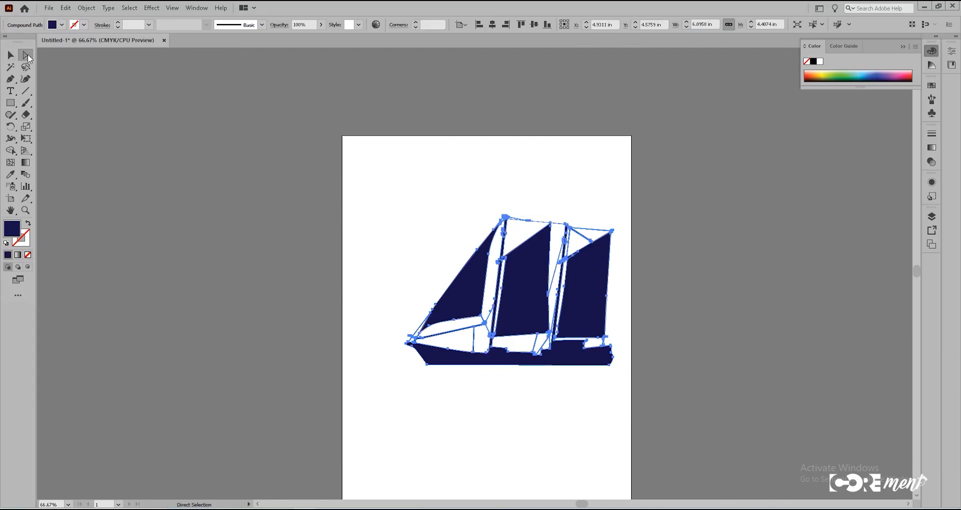
pyautogui.click(435, 304)
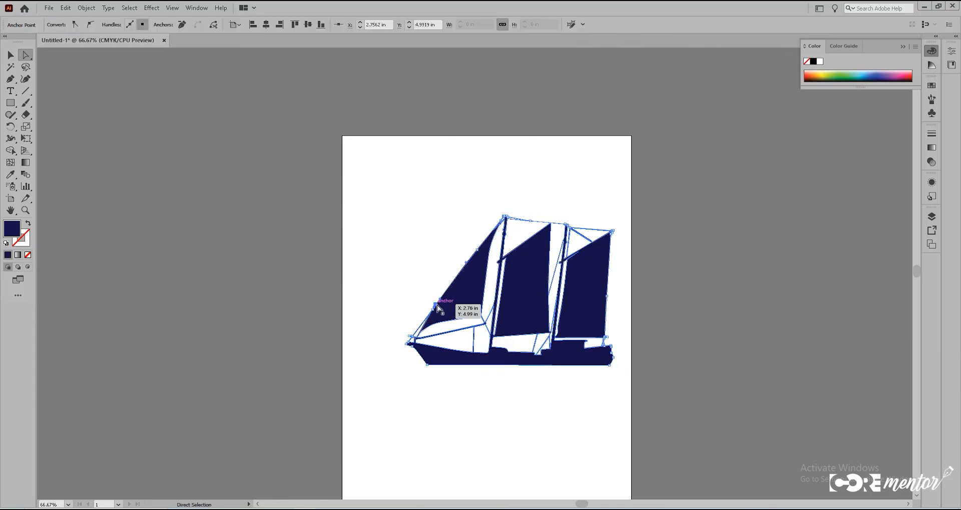
pyautogui.moveTo(434, 304); pyautogui.dragTo(450, 241)
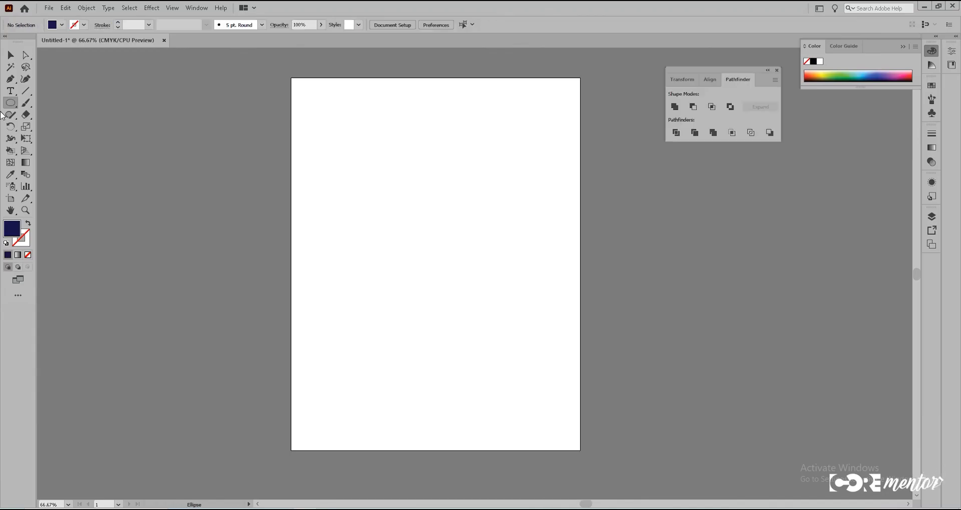
# Paint a closed curl ornament about 2.94 in wide and 2.13 in high with the Paintbrush, then swap its fill and stroke.
pyautogui.click(26, 102)
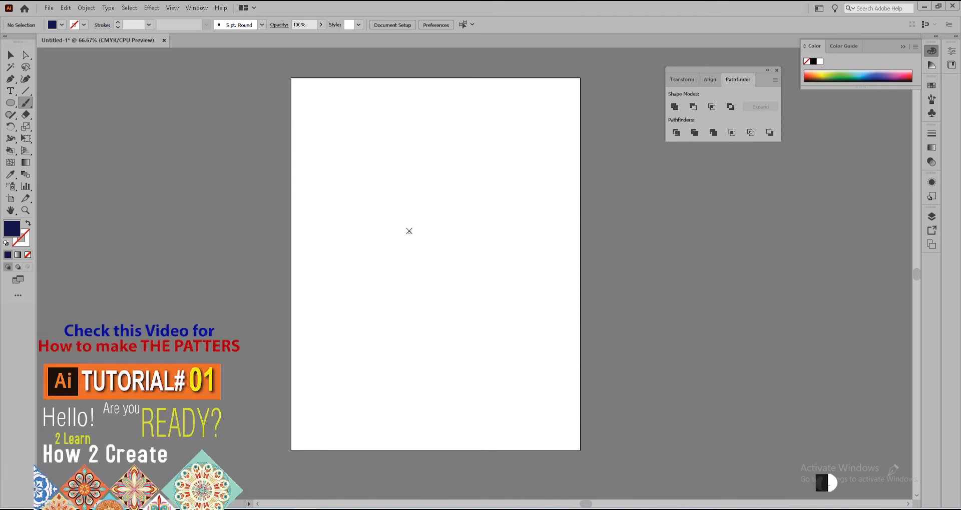
pyautogui.moveTo(406, 246)
pyautogui.mouseDown()
pyautogui.moveTo(408, 225)
pyautogui.moveTo(450, 210)
pyautogui.moveTo(463, 190)
pyautogui.moveTo(474, 201)
pyautogui.moveTo(505, 196)
pyautogui.mouseUp()
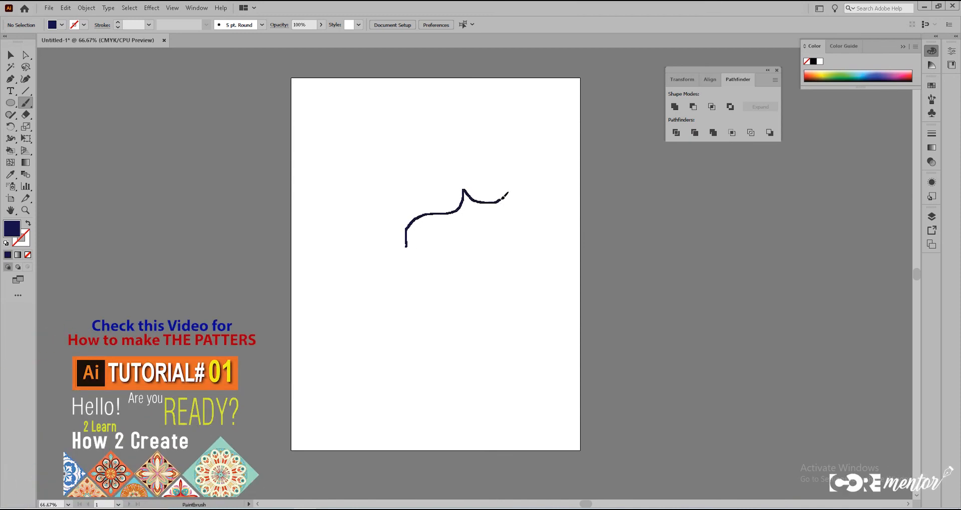
pyautogui.moveTo(485, 253)
pyautogui.mouseDown()
pyautogui.moveTo(487, 240)
pyautogui.moveTo(473, 232)
pyautogui.moveTo(438, 258)
pyautogui.moveTo(417, 257)
pyautogui.moveTo(408, 244)
pyautogui.mouseUp()
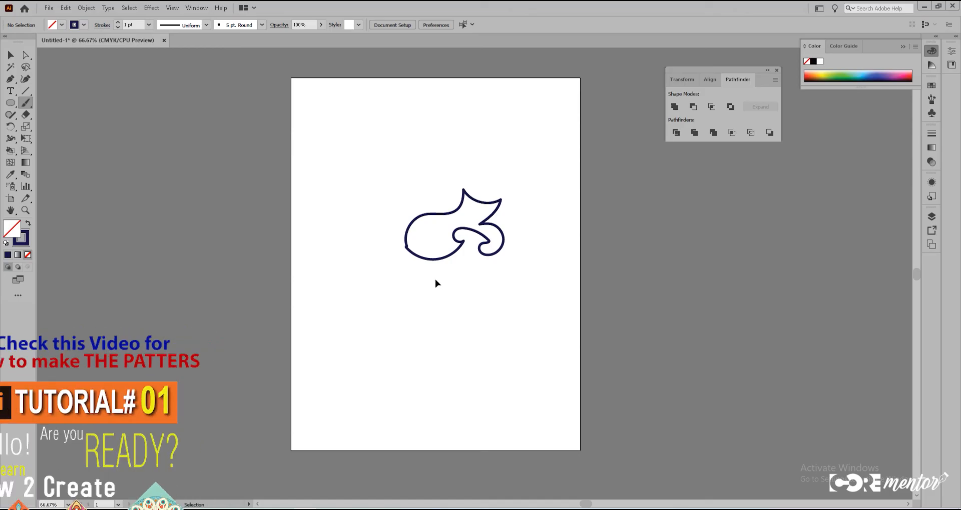
pyautogui.click(10, 55)
pyautogui.moveTo(323, 159); pyautogui.dragTo(459, 254)
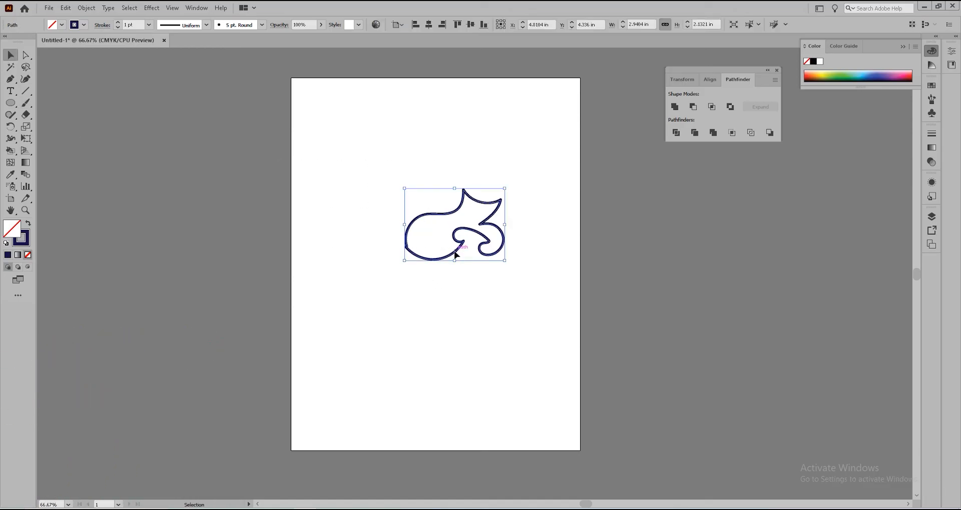
pyautogui.click(28, 223)
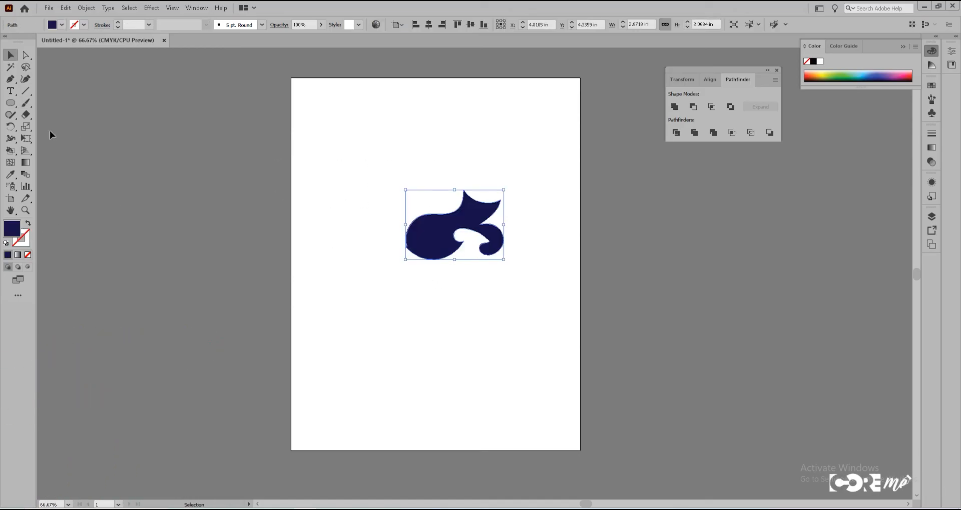
# Expand the curl ornament, move it, and rotate a copy of it about a point outside its lower-left edge.
pyautogui.click(86, 8)
pyautogui.click(118, 136)
pyautogui.moveTo(462, 237)
pyautogui.mouseDown()
pyautogui.moveTo(489, 197)
pyautogui.moveTo(462, 236)
pyautogui.mouseUp()
pyautogui.click(11, 126)
pyautogui.click(418, 217)
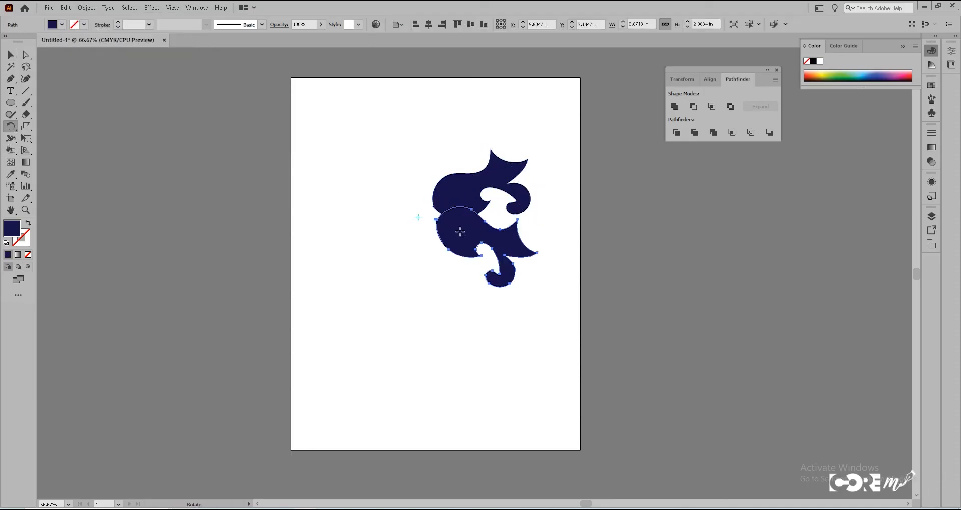
# Repeat the rotated copy until eight curls form a complete ring.
pyautogui.hotkey('ctrl', 'd')
pyautogui.hotkey('ctrl', 'd')
pyautogui.hotkey('ctrl', 'd')
pyautogui.hotkey('ctrl', 'd')
pyautogui.hotkey('ctrl', 'd')
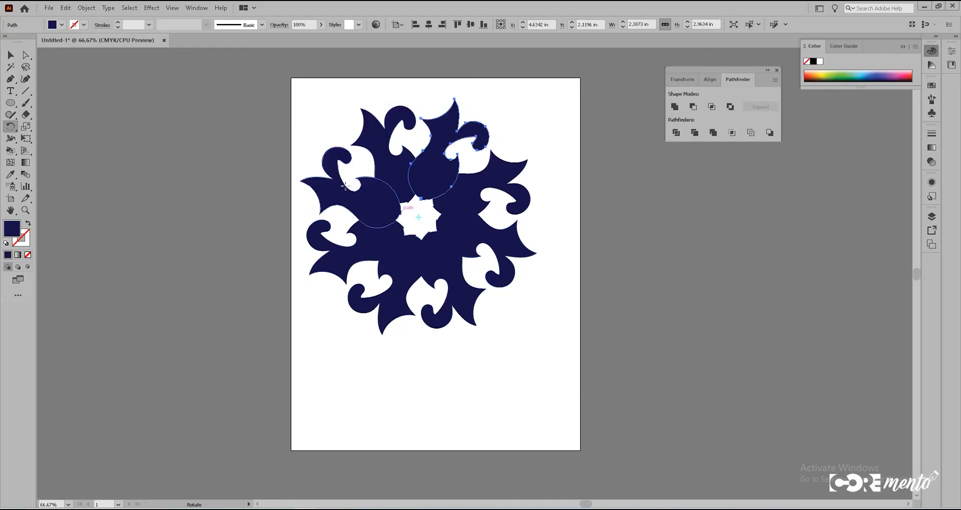
# Select the whole ring of curls and unite it into one shape with Pathfinder.
pyautogui.click(10, 55)
pyautogui.click(170, 140)
pyautogui.moveTo(270, 136); pyautogui.dragTo(578, 292)
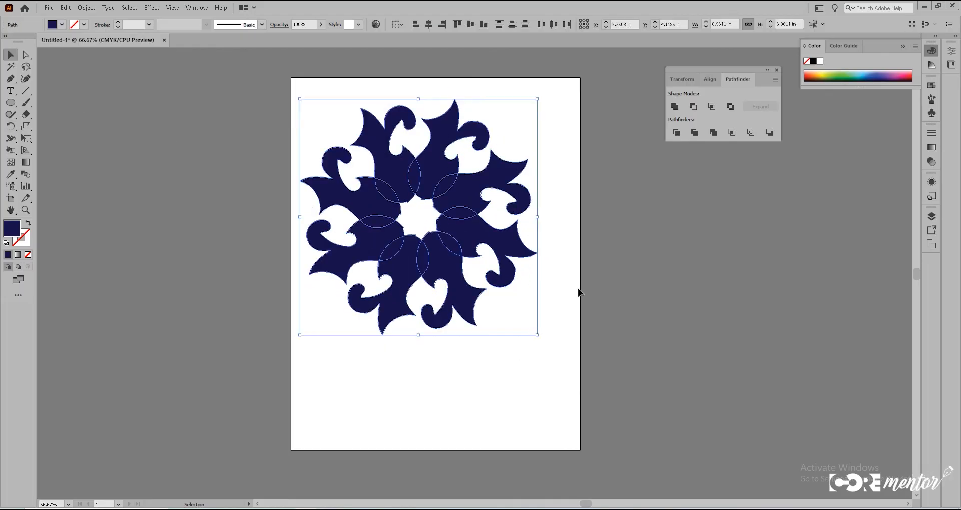
pyautogui.click(674, 106)
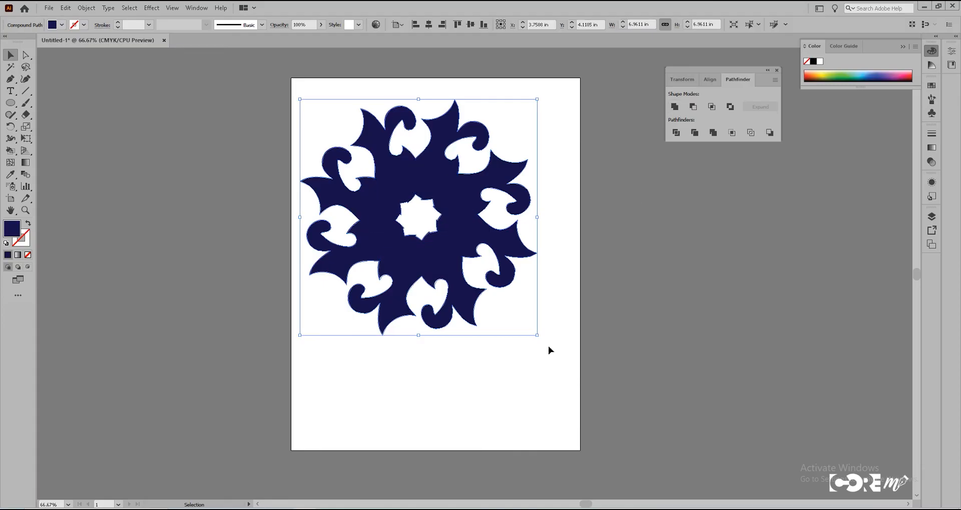
# Scale the united ornament down to about 5.35 in square, copy it and switch to Photoshop.
pyautogui.moveTo(538, 336); pyautogui.dragTo(457, 268)
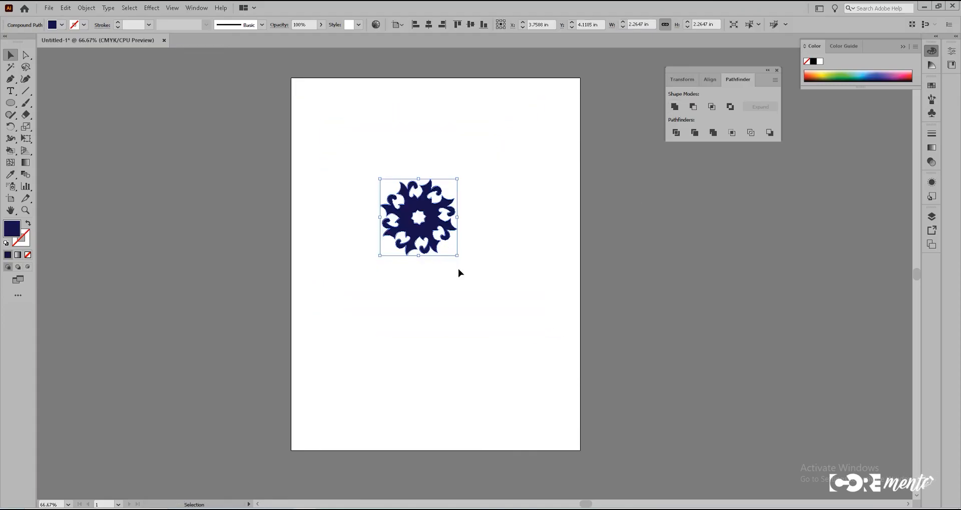
pyautogui.hotkey('ctrl', 'c')
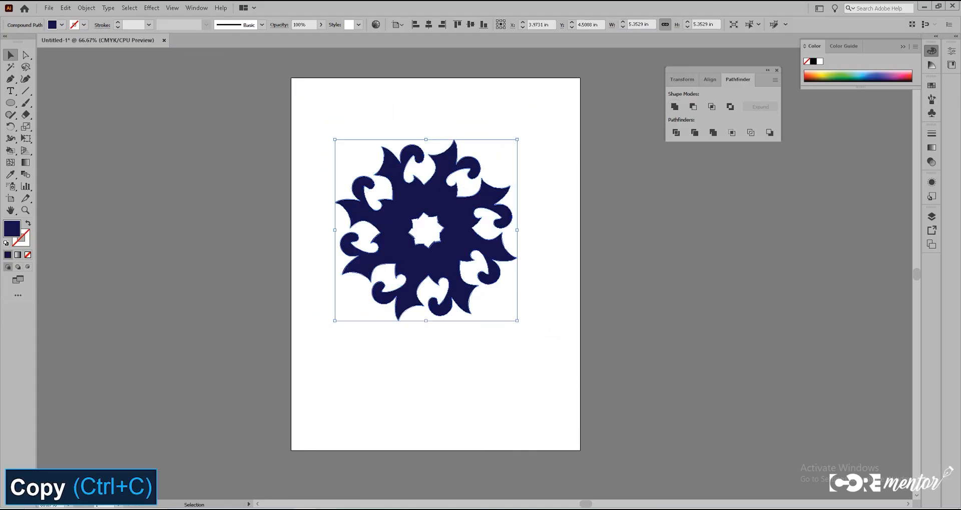
pyautogui.click(327, 509)
# Paste the ornament as Pixels and enlarge it to about 11.12 in wide and 10.2 in high.
pyautogui.hotkey('ctrl', 'v')
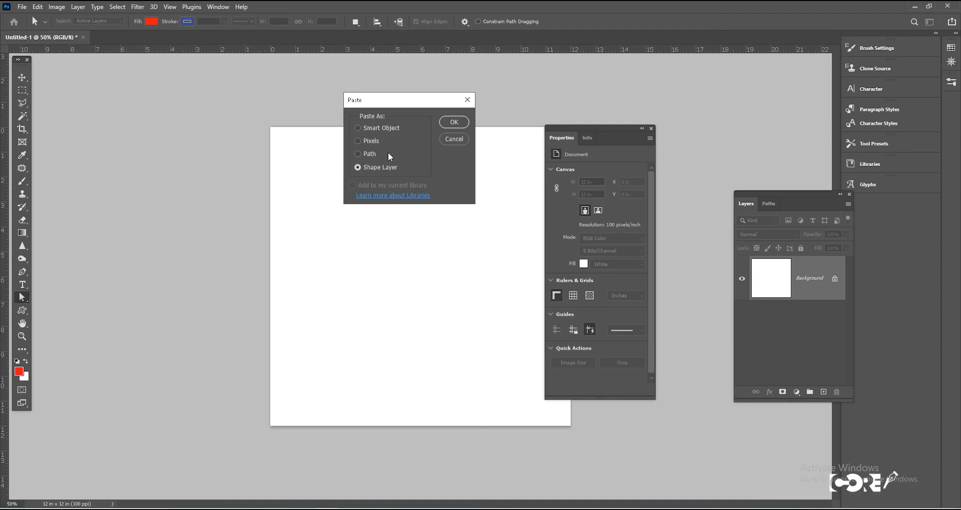
pyautogui.click(378, 129)
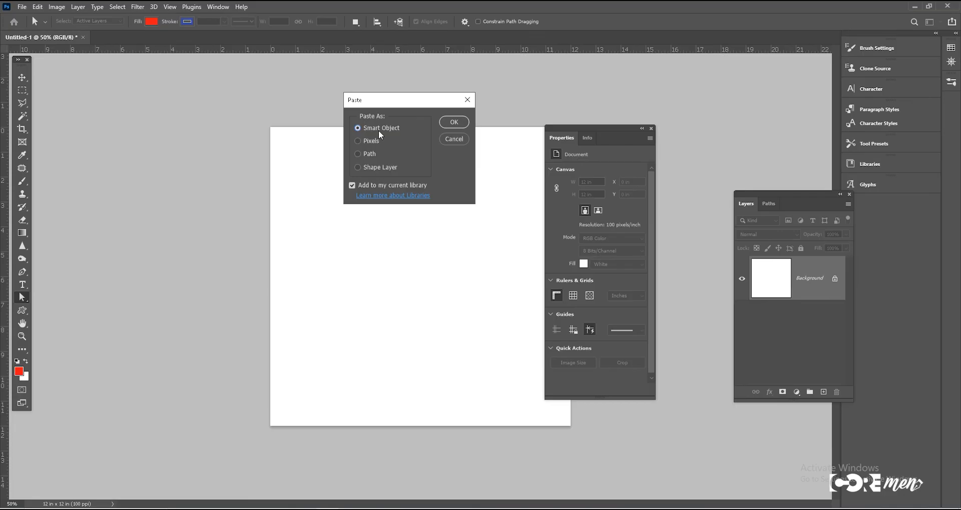
pyautogui.click(359, 142)
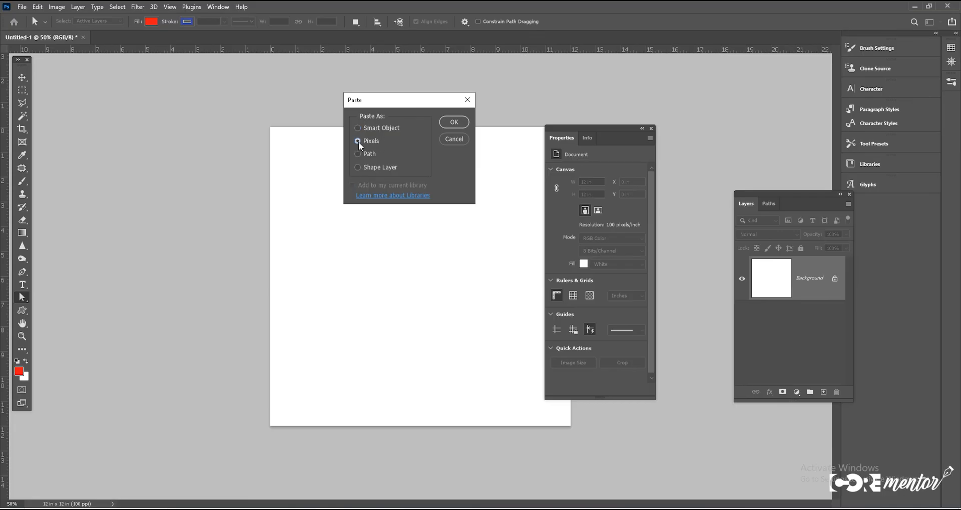
pyautogui.click(454, 121)
pyautogui.moveTo(492, 344); pyautogui.dragTo(559, 406)
pyautogui.press('Return')
pyautogui.hotkey('ctrl', 't')
pyautogui.press('Return')
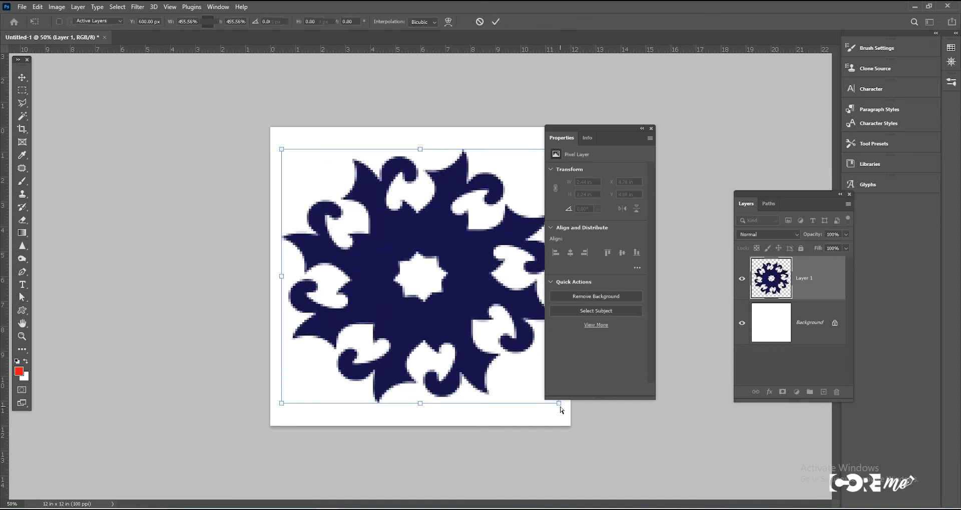
# Examine the enlarged pixel ornament's edges up close, and undo both the enlargement and the paste.
pyautogui.keyDown('ctrl'); pyautogui.click(443, 343); pyautogui.keyUp('ctrl')
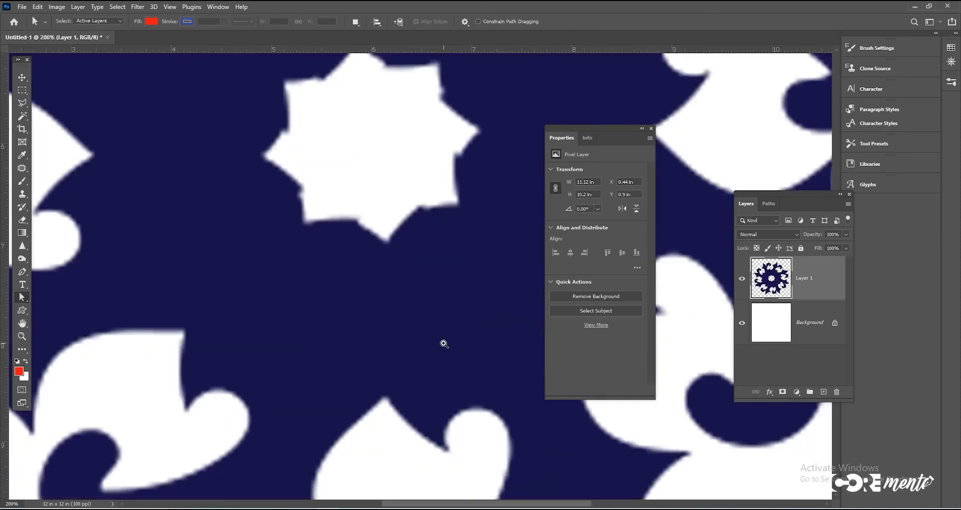
pyautogui.keyDown('alt'); pyautogui.click(420, 314); pyautogui.keyUp('alt')
pyautogui.keyDown('alt'); pyautogui.click(420, 315); pyautogui.keyUp('alt')
pyautogui.keyDown('alt'); pyautogui.click(420, 314); pyautogui.keyUp('alt')
pyautogui.hotkey('ctrl', 'z')
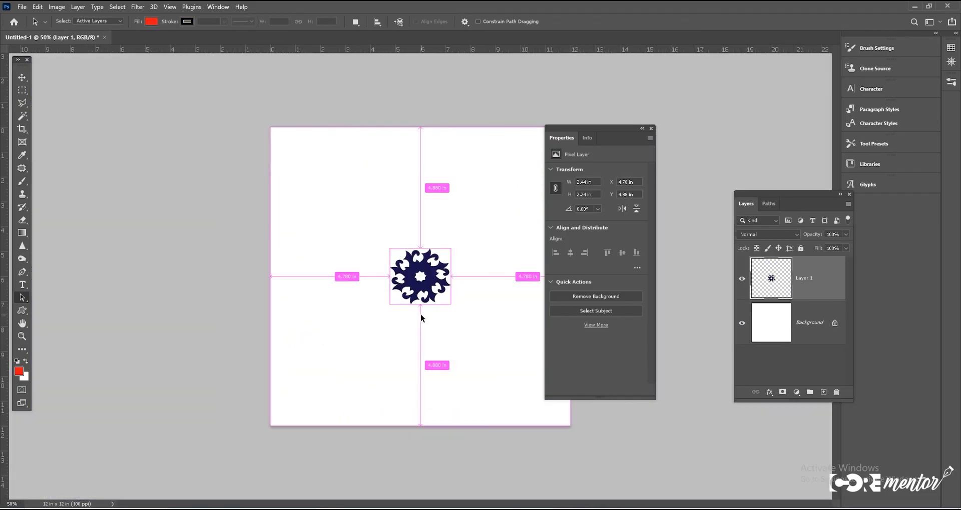
pyautogui.hotkey('ctrl', 'z')
# Paste the ornament as a Path and undo that paste.
pyautogui.hotkey('ctrl', 'v')
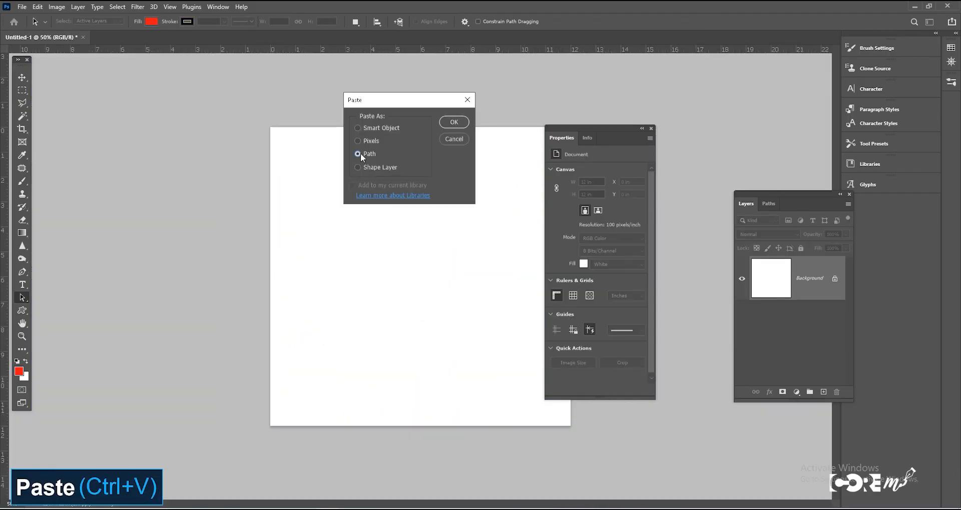
pyautogui.click(452, 122)
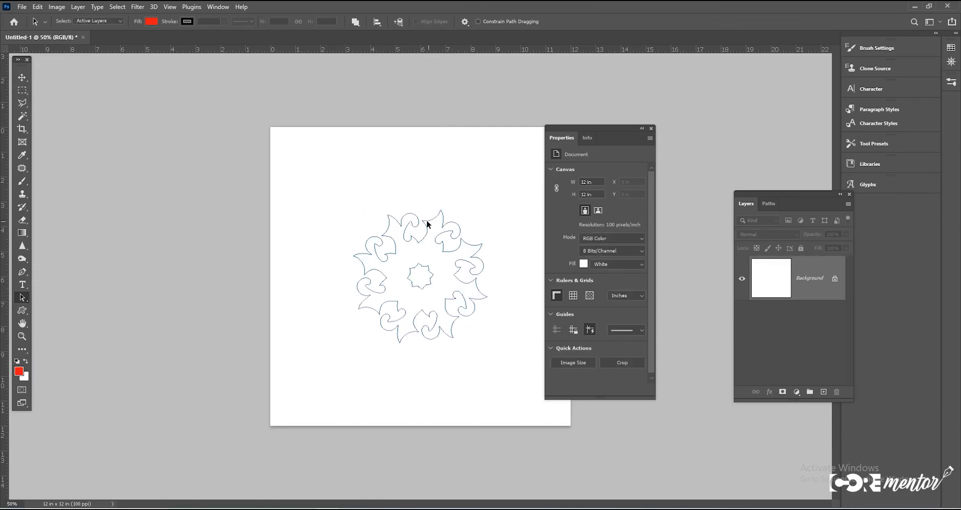
pyautogui.hotkey('ctrl', 'z')
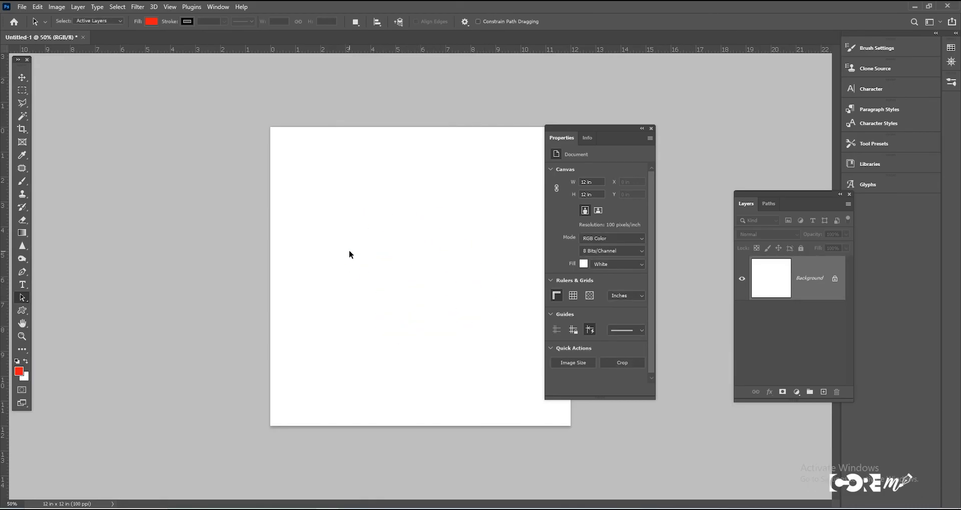
# Paste the ornament as a Shape Layer and move it slightly above and left of the canvas center.
pyautogui.hotkey('ctrl', 'v')
pyautogui.click(386, 168)
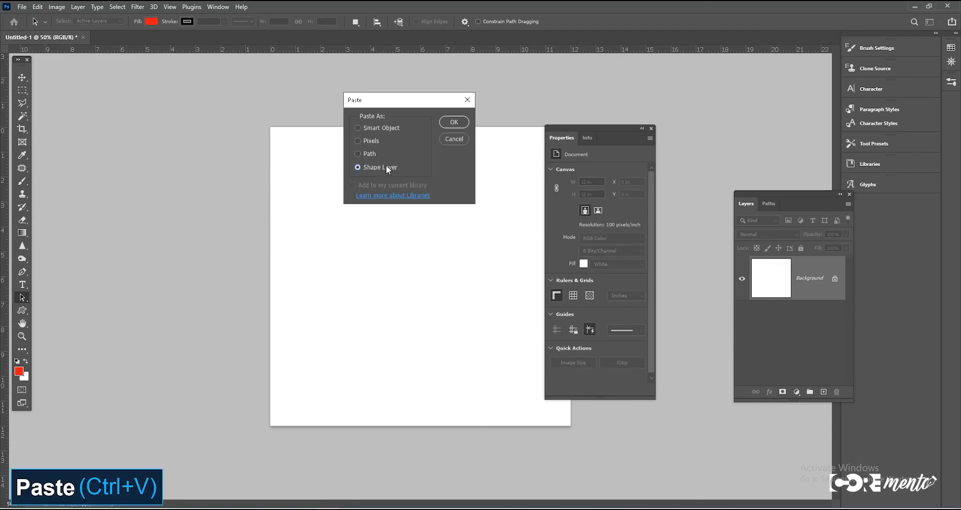
pyautogui.click(454, 122)
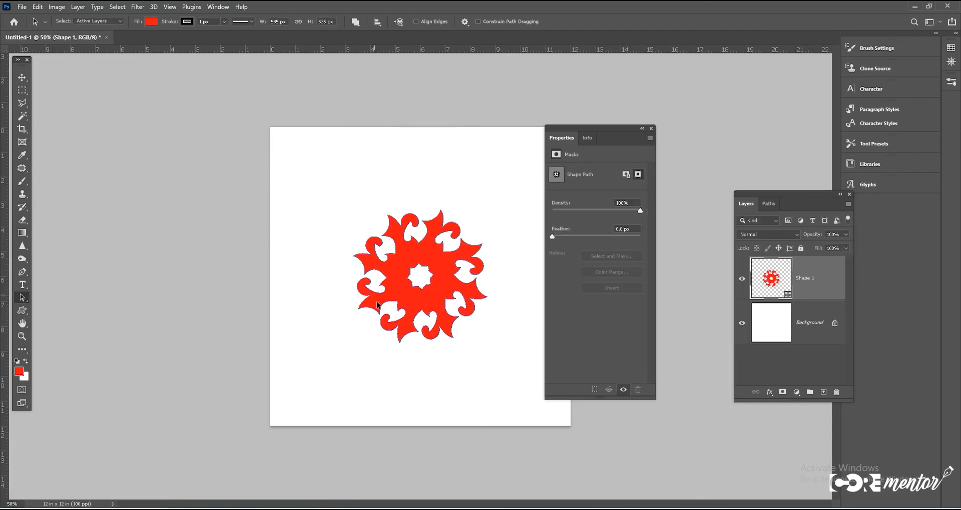
pyautogui.moveTo(454, 280); pyautogui.dragTo(433, 259)
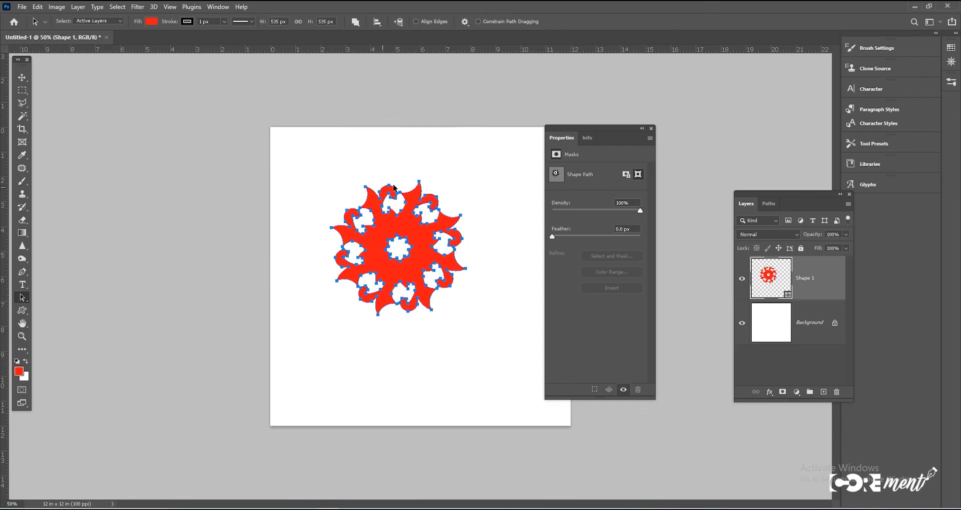
pyautogui.moveTo(418, 240); pyautogui.dragTo(432, 272)
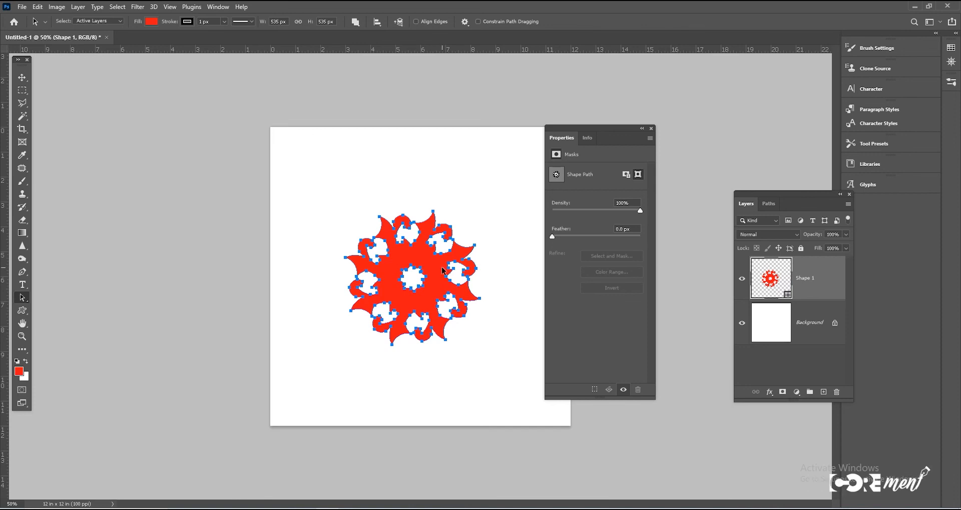
pyautogui.moveTo(421, 259); pyautogui.dragTo(409, 220)
# Define the red ornament as a custom shape, entering a first name followed by 1 as the shape name.
pyautogui.rightClick(422, 248)
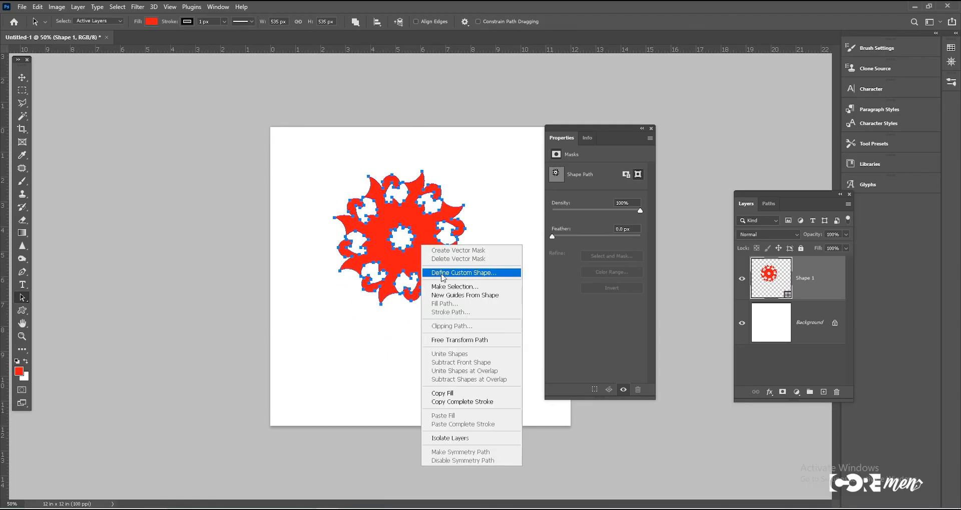
pyautogui.click(465, 273)
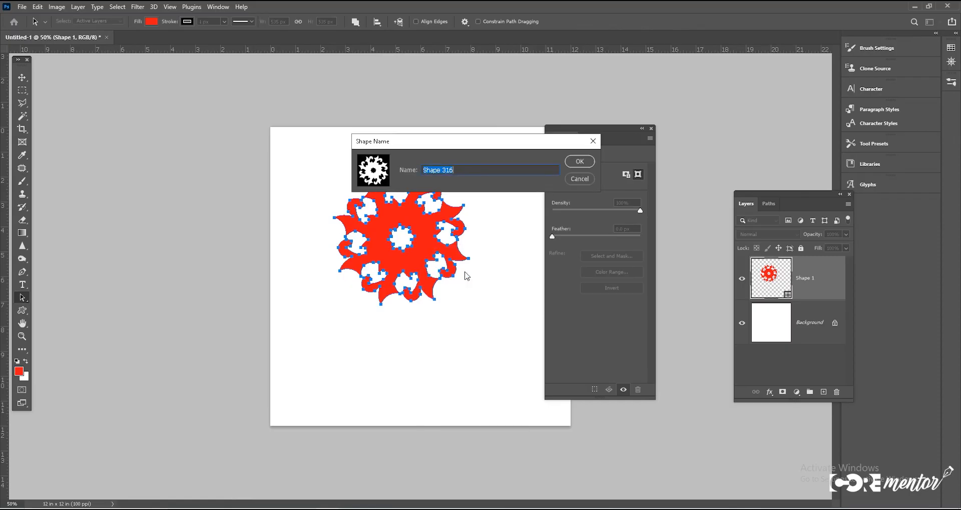
pyautogui.write('nadeem 1')
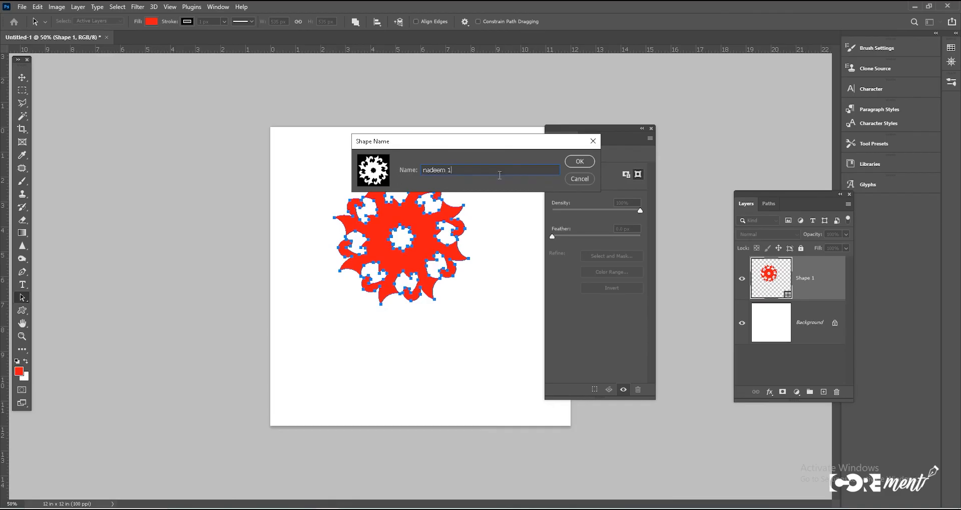
pyautogui.click(579, 161)
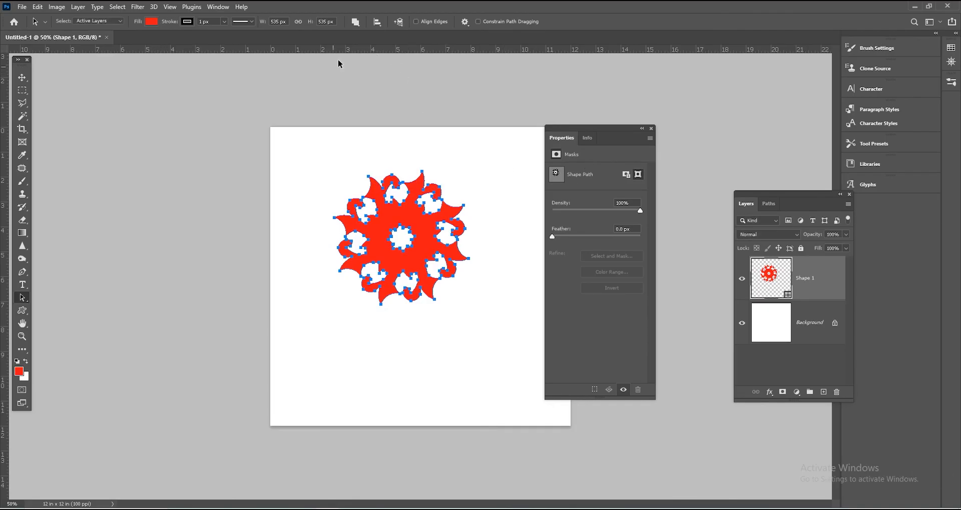
# Find the new ornament at the end of the Custom Shape picker and enlarge the picker to examine it.
pyautogui.click(22, 310)
pyautogui.click(406, 22)
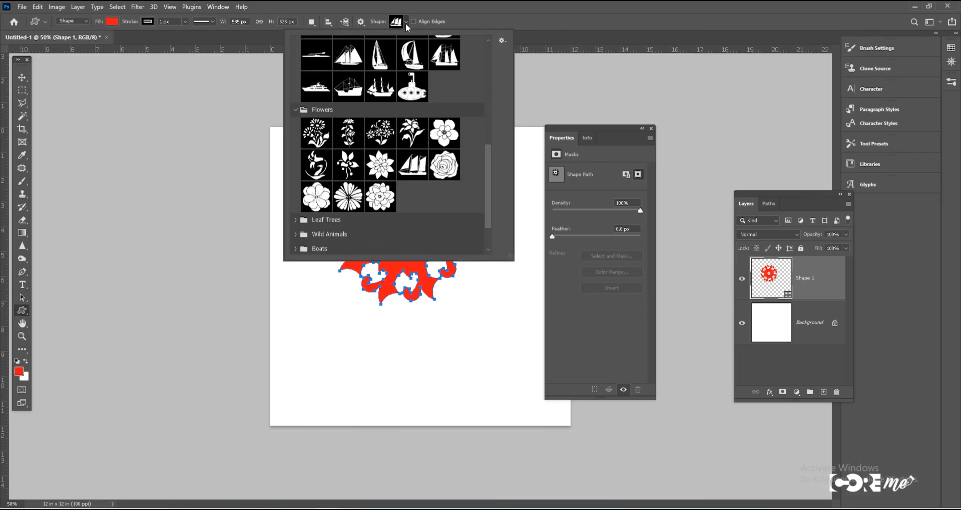
pyautogui.scroll(-2, 396, 195)
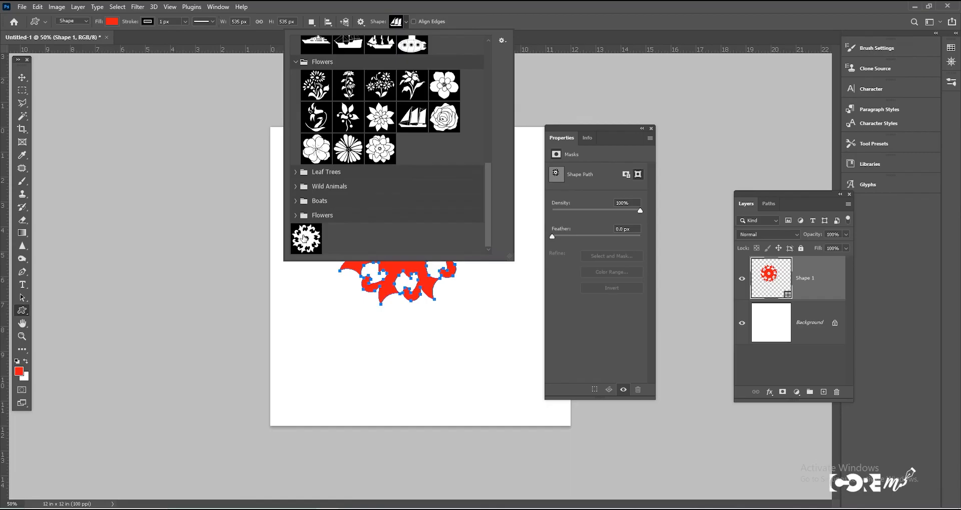
pyautogui.moveTo(508, 258); pyautogui.dragTo(549, 330)
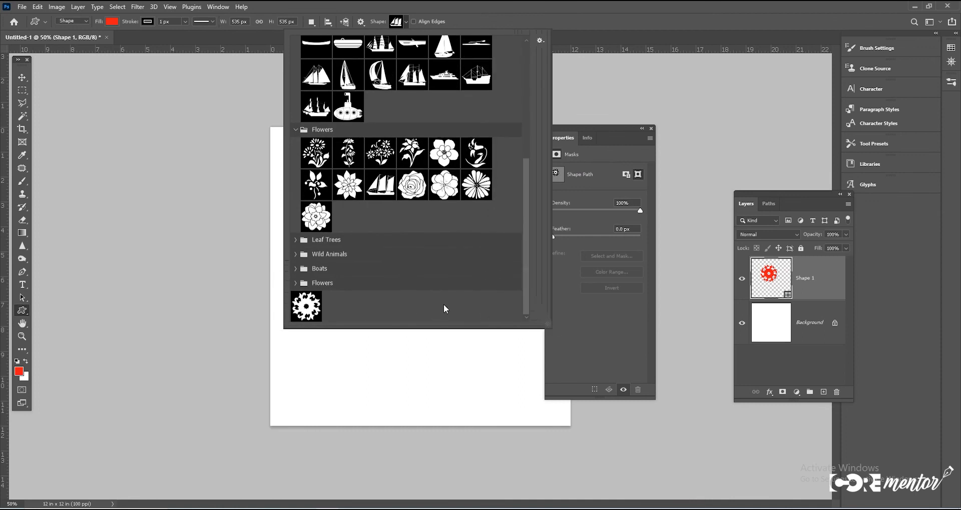
pyautogui.click(585, 69)
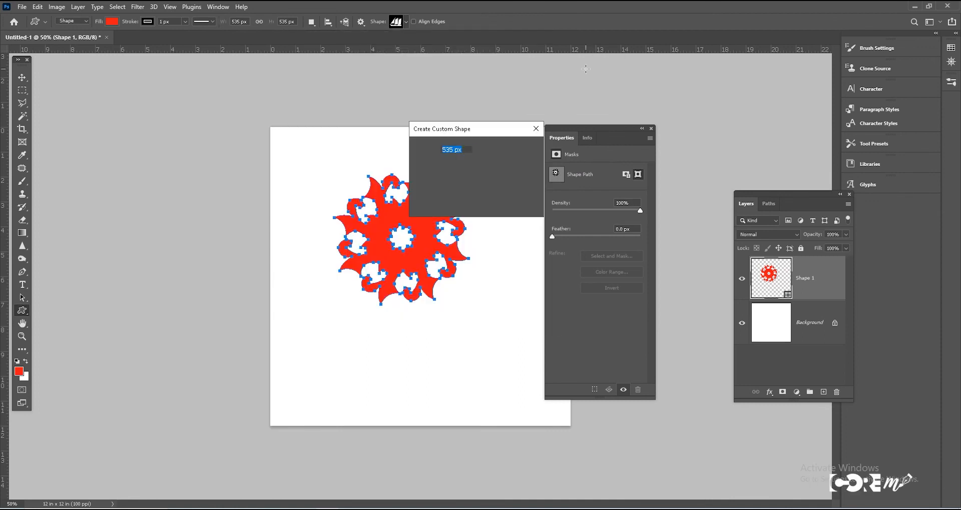